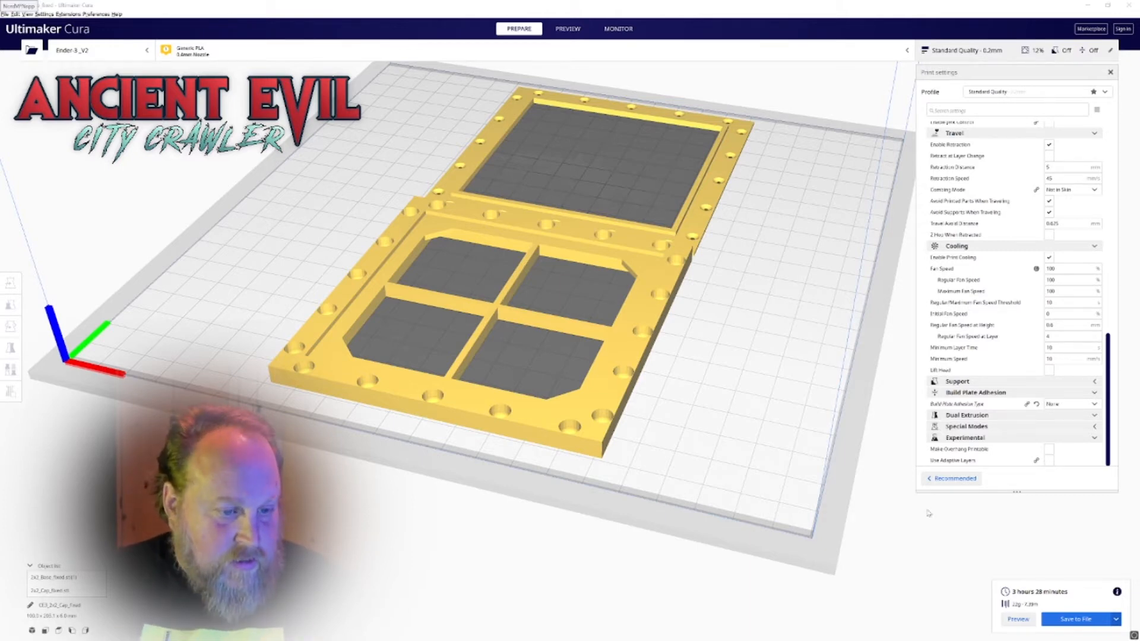
{"action": "scroll", "coordinate": [681, 396], "scroll_direction": "down", "scroll_amount": 5}
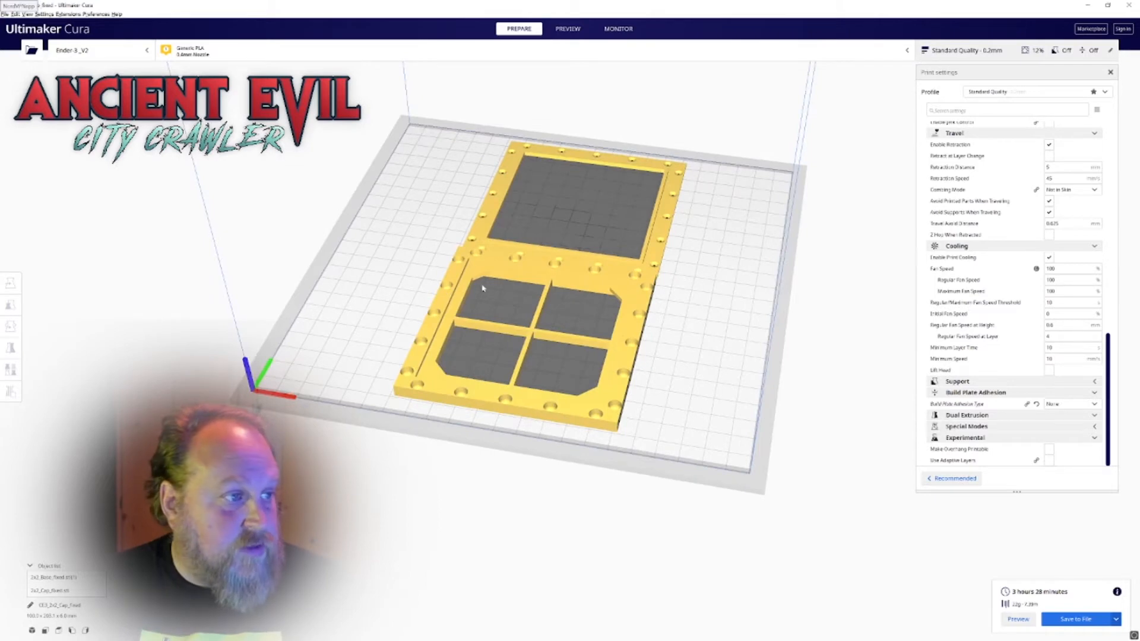
{"action": "right_click_drag", "start_coordinate": [371, 274], "coordinate": [410, 287]}
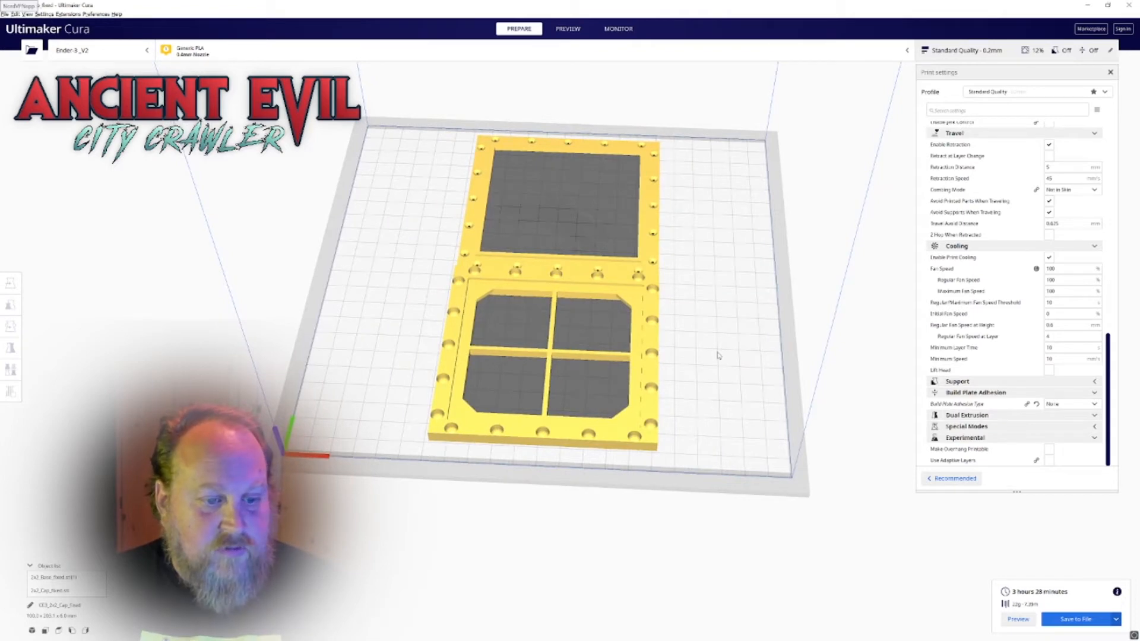
{"action": "right_click_drag", "start_coordinate": [666, 376], "coordinate": [619, 387]}
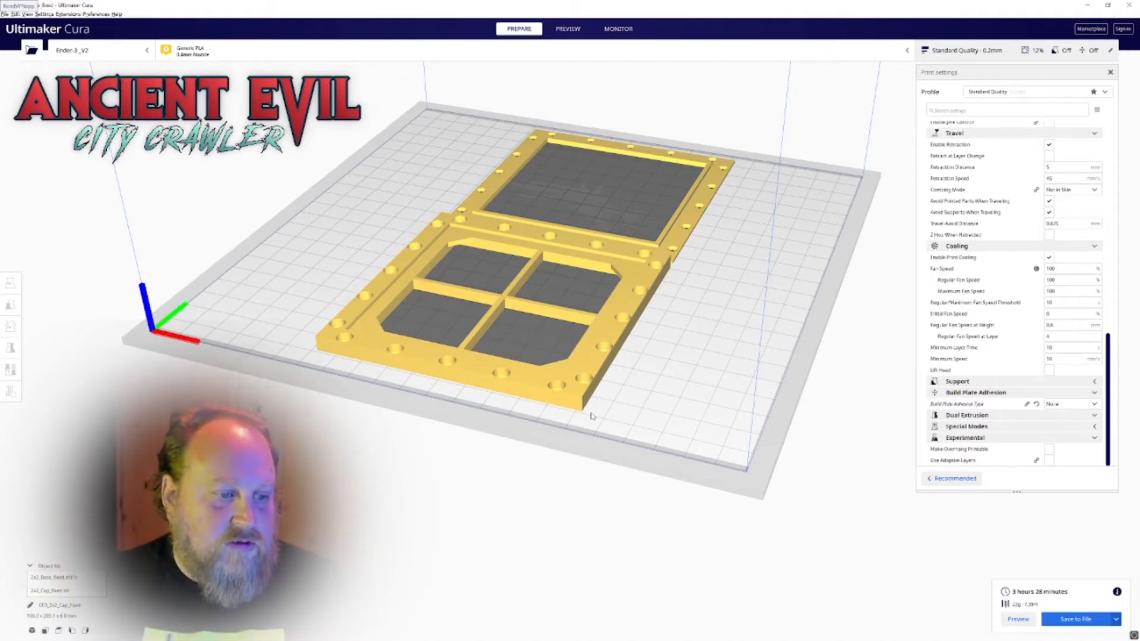
{"action": "right_click_drag", "start_coordinate": [577, 401], "coordinate": [612, 412]}
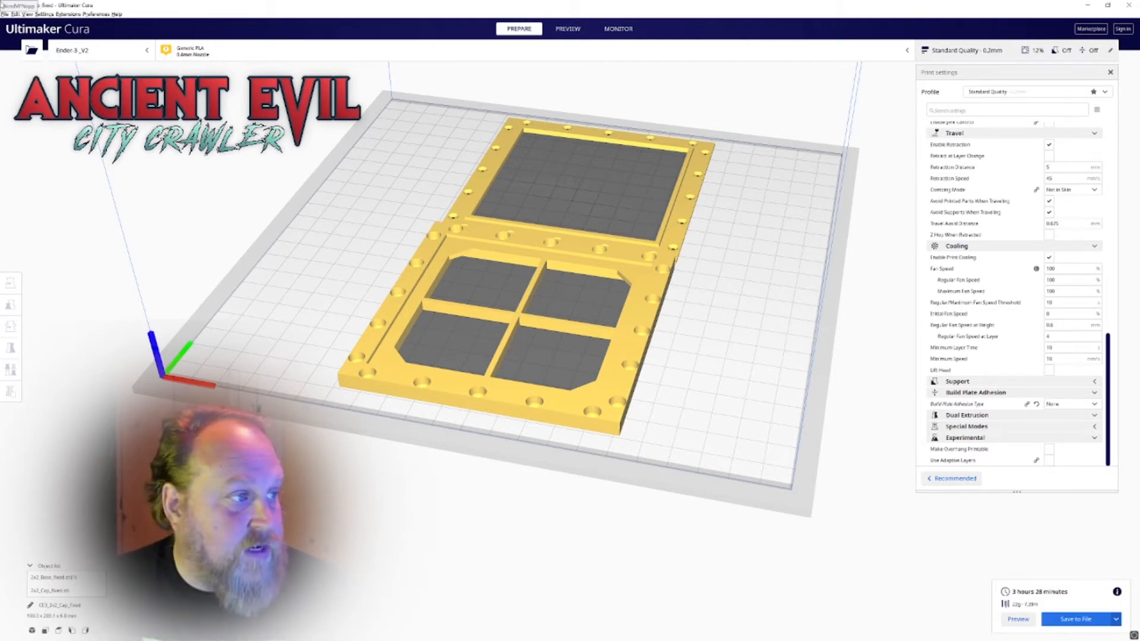
Step: Load the adhesion helper model onto the build plate beside the two frames
{"action": "left_click", "coordinate": [6, 15]}
{"action": "left_click", "coordinate": [18, 33]}
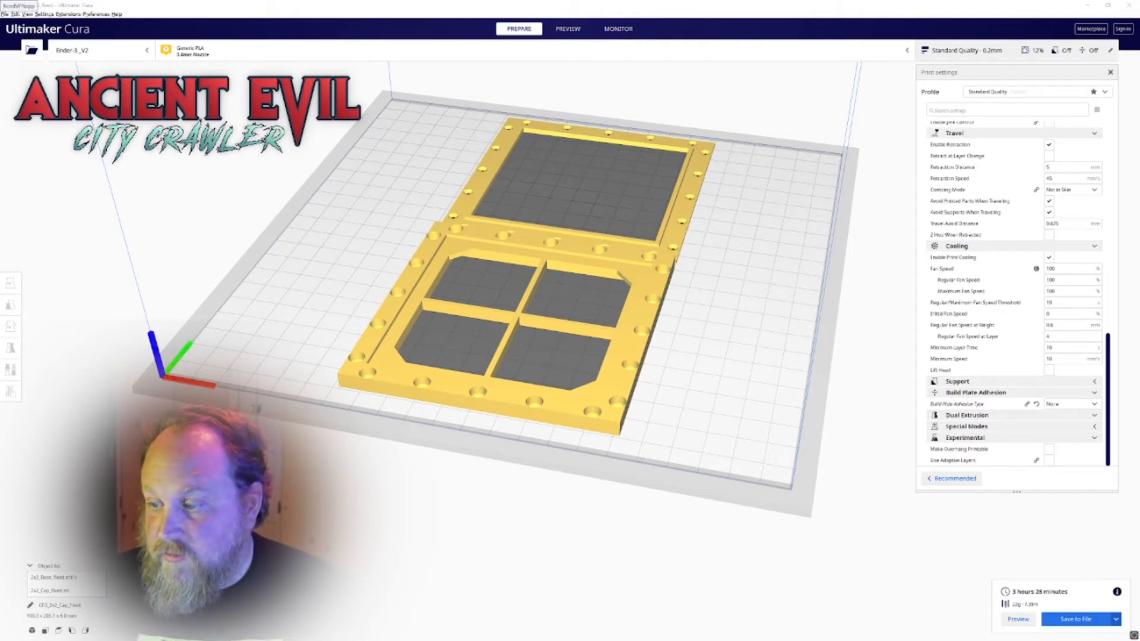
{"action": "left_click", "coordinate": [4, 15]}
{"action": "left_click", "coordinate": [24, 33]}
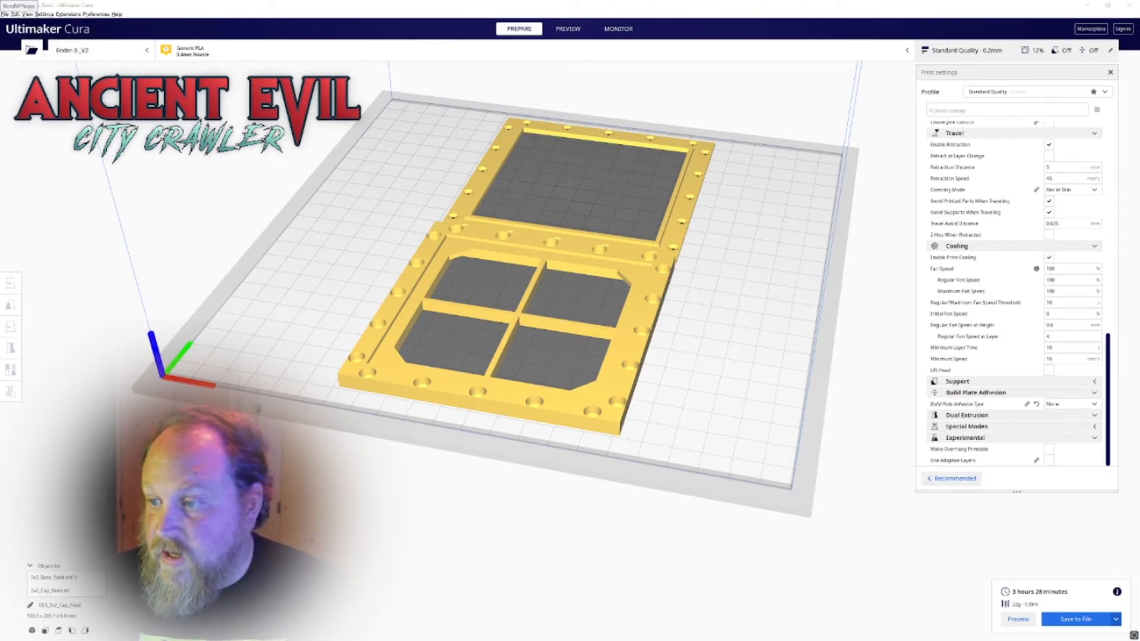
{"action": "right_click_drag", "start_coordinate": [283, 182], "coordinate": [320, 217]}
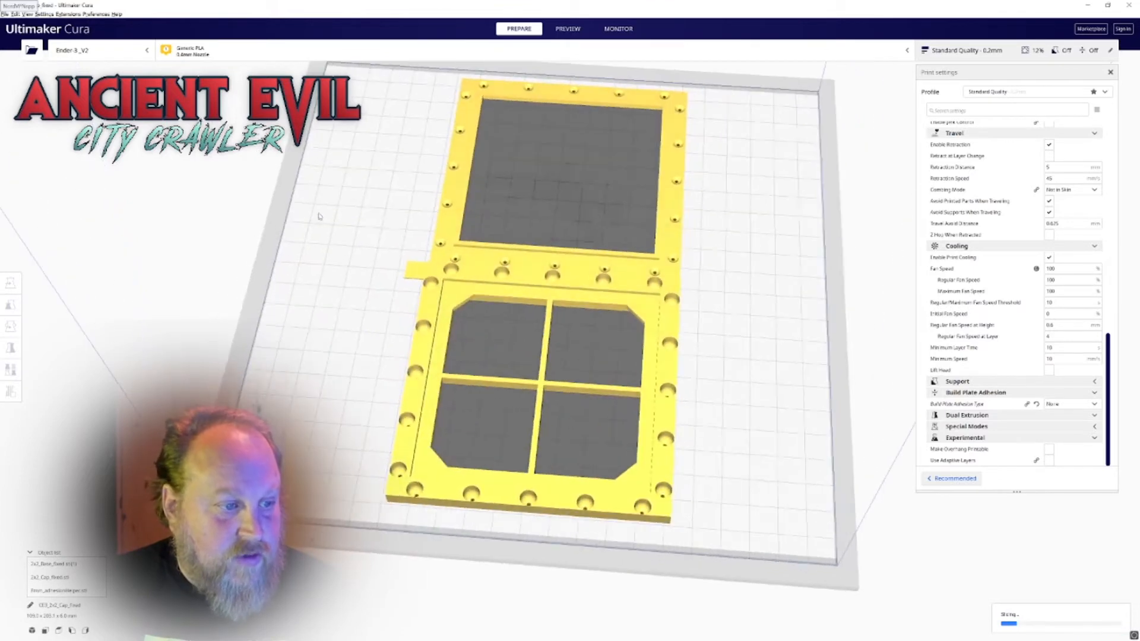
Step: Select the small adhesion helper tab and check its dimensions with the Scale tool
{"action": "scroll", "coordinate": [335, 220], "scroll_direction": "up", "scroll_amount": 3}
{"action": "middle_click_drag", "start_coordinate": [347, 223], "coordinate": [474, 214]}
{"action": "right_click_drag", "start_coordinate": [473, 217], "coordinate": [497, 232]}
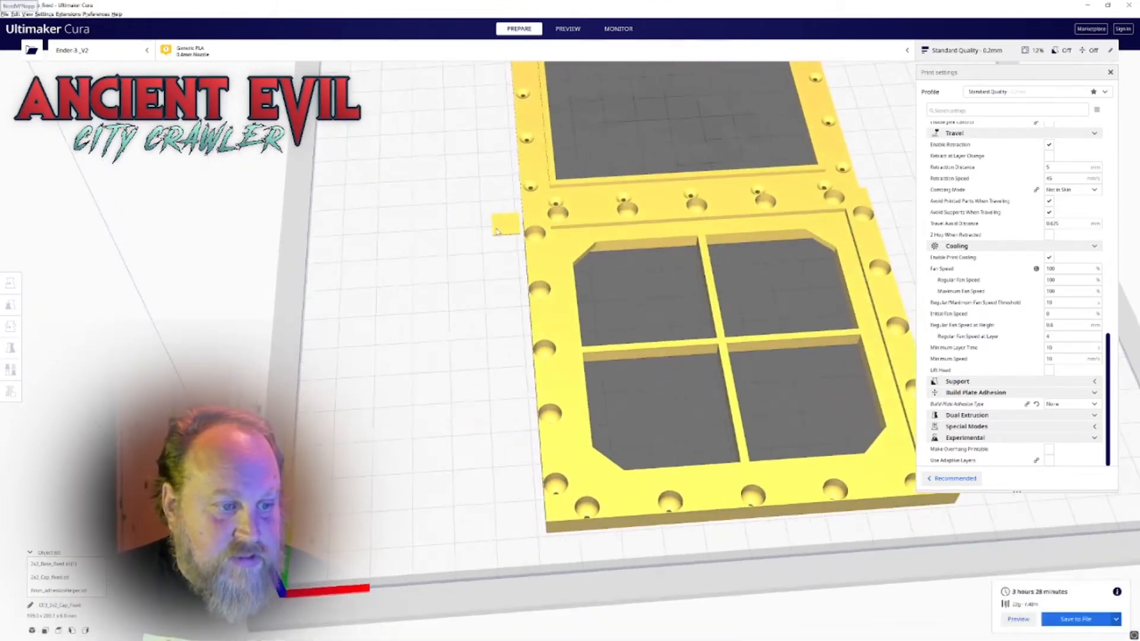
{"action": "left_click", "coordinate": [498, 227]}
{"action": "scroll", "coordinate": [482, 233], "scroll_direction": "up", "scroll_amount": 3}
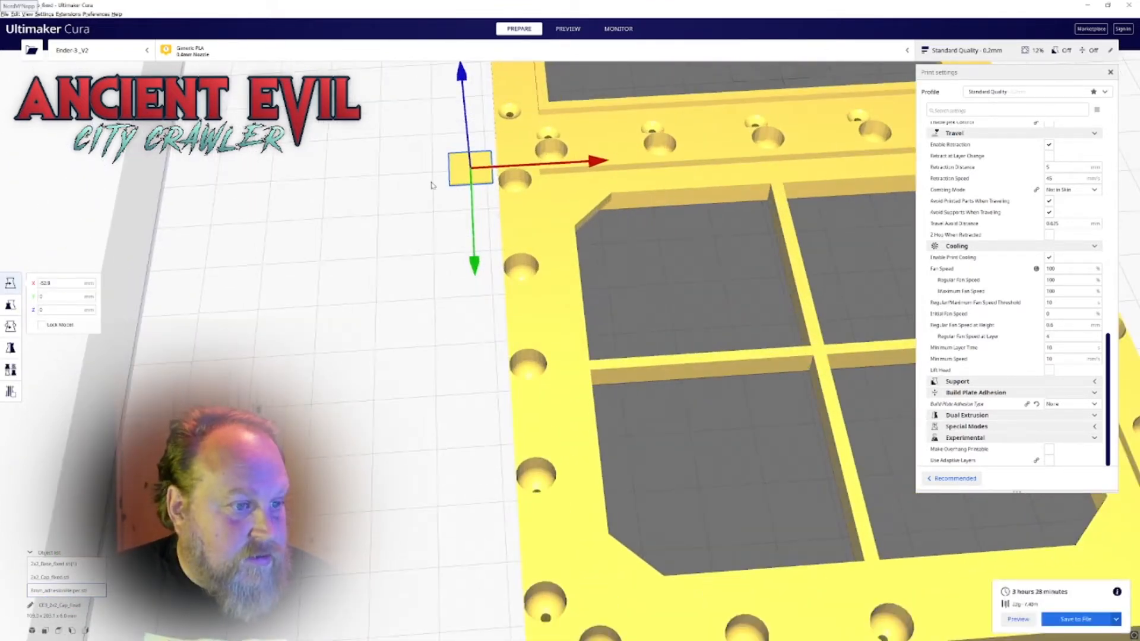
{"action": "left_click", "coordinate": [11, 305]}
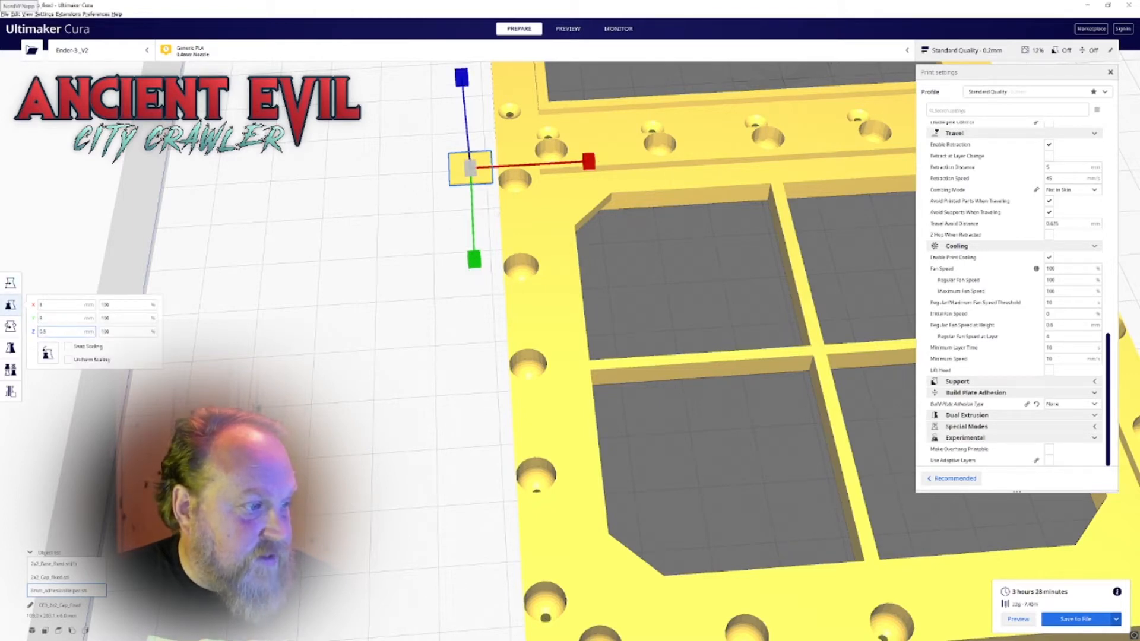
{"action": "right_click_drag", "start_coordinate": [446, 195], "coordinate": [414, 224]}
{"action": "right_click_drag", "start_coordinate": [495, 173], "coordinate": [434, 227]}
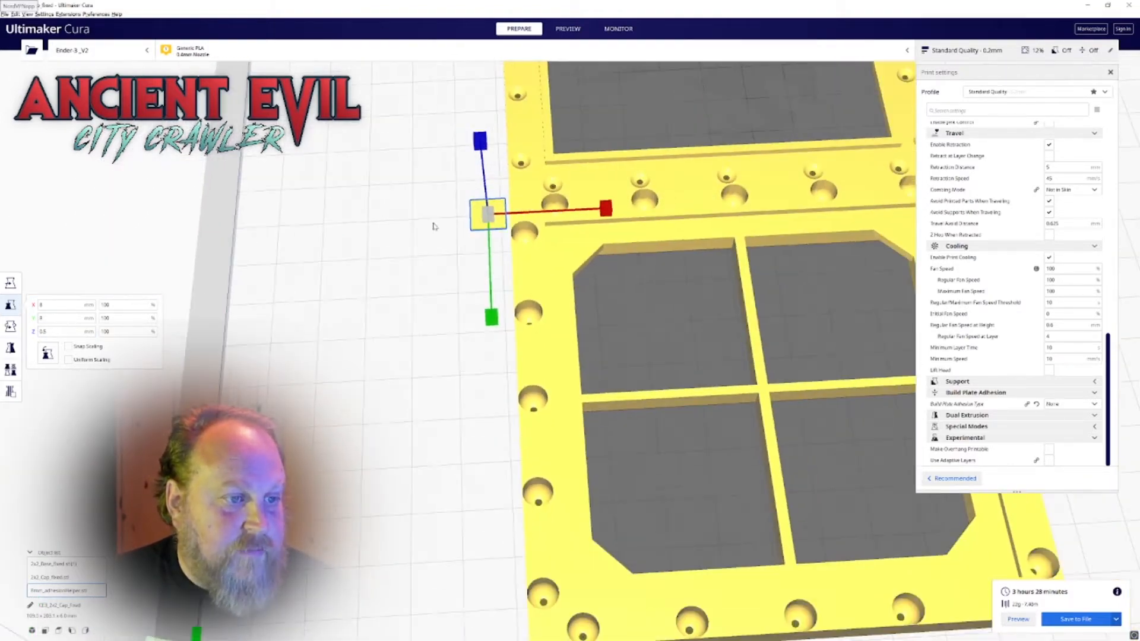
Step: Move the adhesion helper against the left end of the seam between the frames, to about X -49.6 mm, Y -2.0 mm
{"action": "scroll", "coordinate": [438, 225], "scroll_direction": "down", "scroll_amount": 5}
{"action": "key", "text": "t"}
{"action": "scroll", "coordinate": [498, 282], "scroll_direction": "up", "scroll_amount": 3}
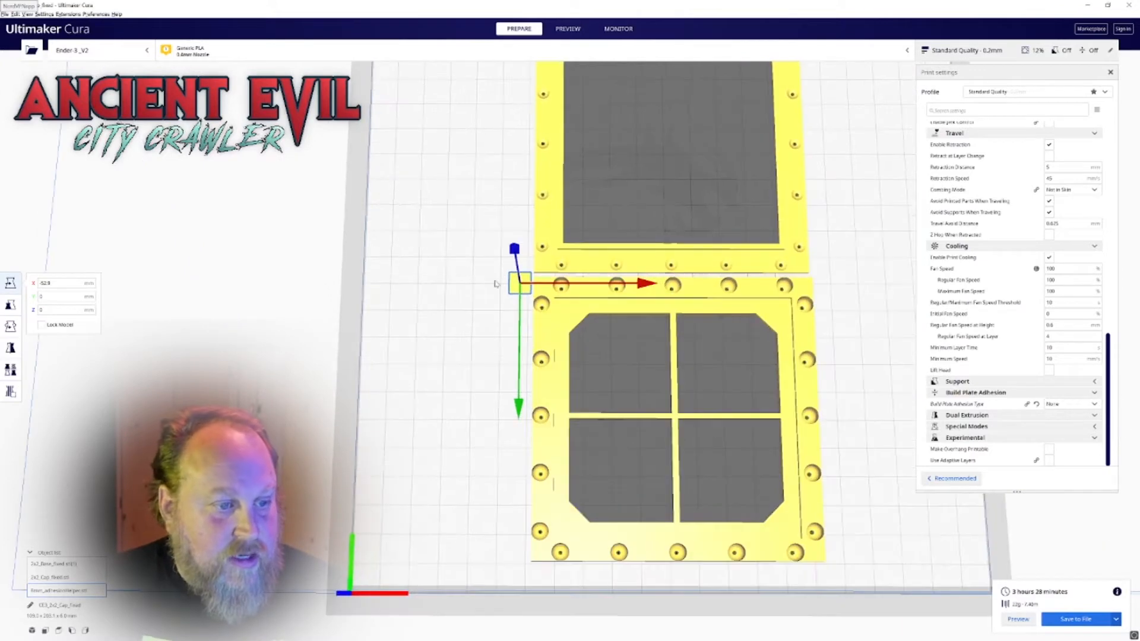
{"action": "scroll", "coordinate": [501, 284], "scroll_direction": "up", "scroll_amount": 3}
{"action": "left_click_drag", "start_coordinate": [501, 284], "coordinate": [528, 287]}
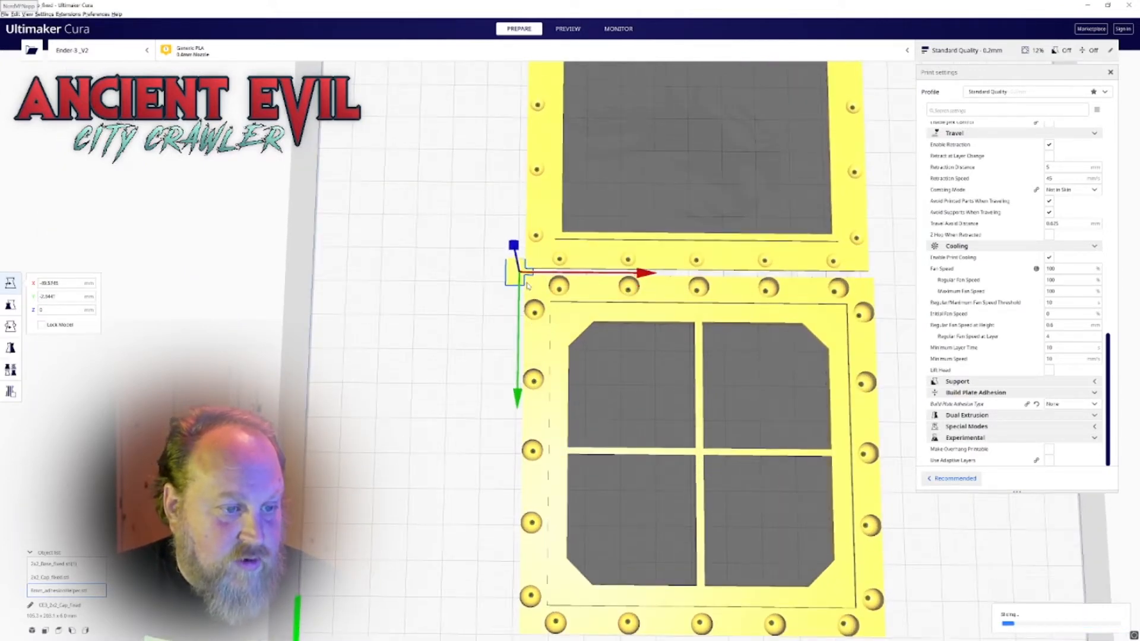
{"action": "scroll", "coordinate": [527, 285], "scroll_direction": "down", "scroll_amount": 2}
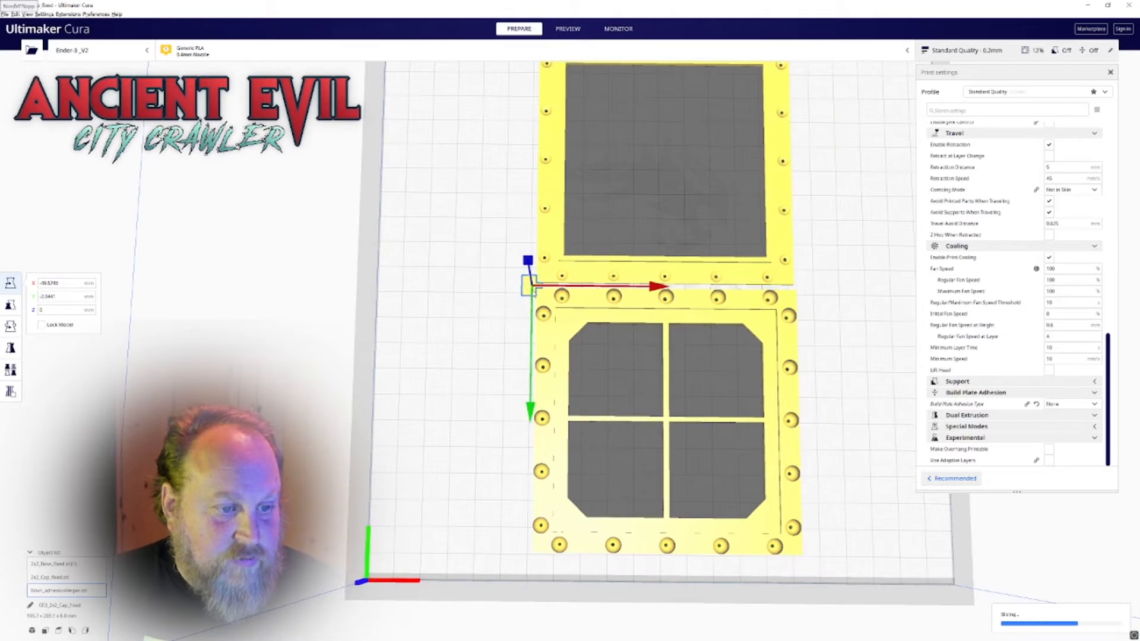
Step: Multiply the selected adhesion helper with 5 copies
{"action": "right_click", "coordinate": [461, 268]}
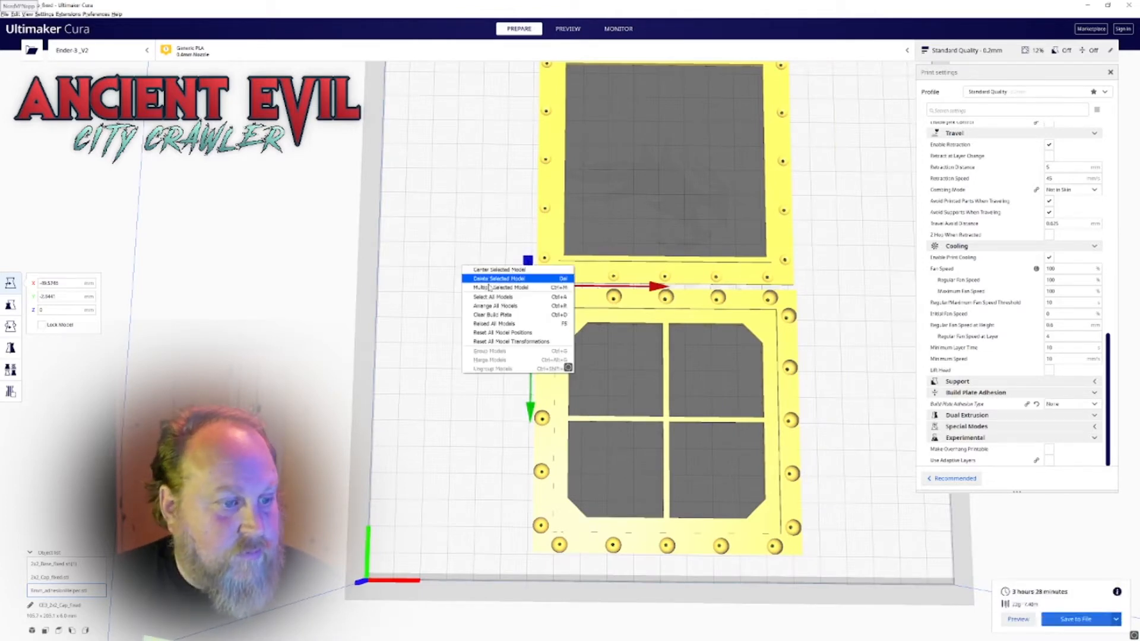
{"action": "left_click", "coordinate": [489, 291]}
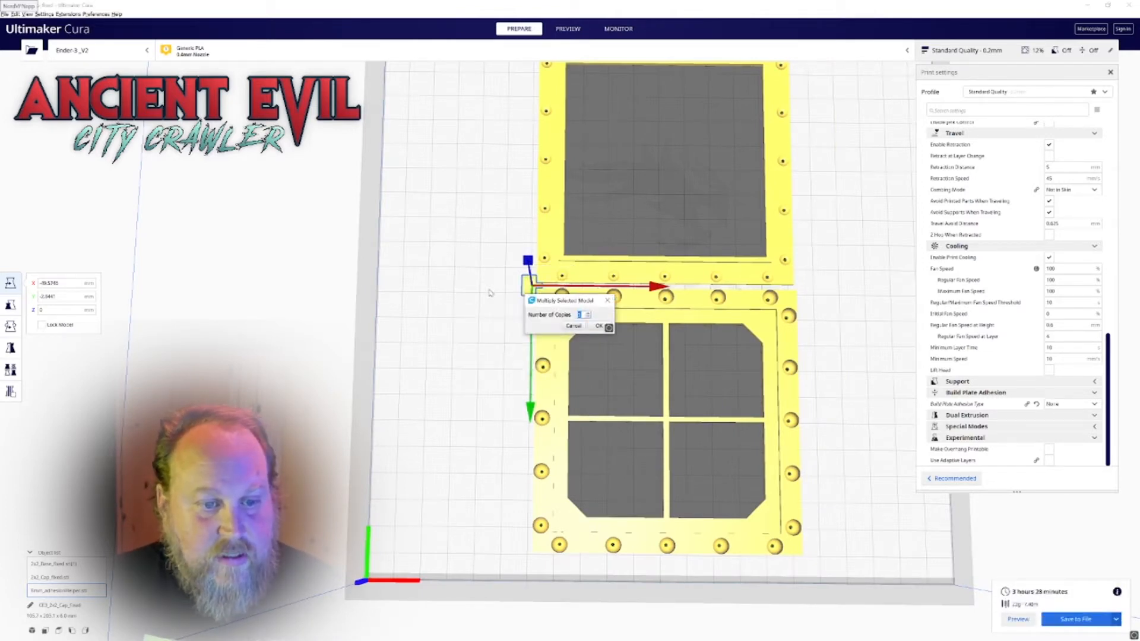
{"action": "type", "text": "3"}
{"action": "key", "text": "Return"}
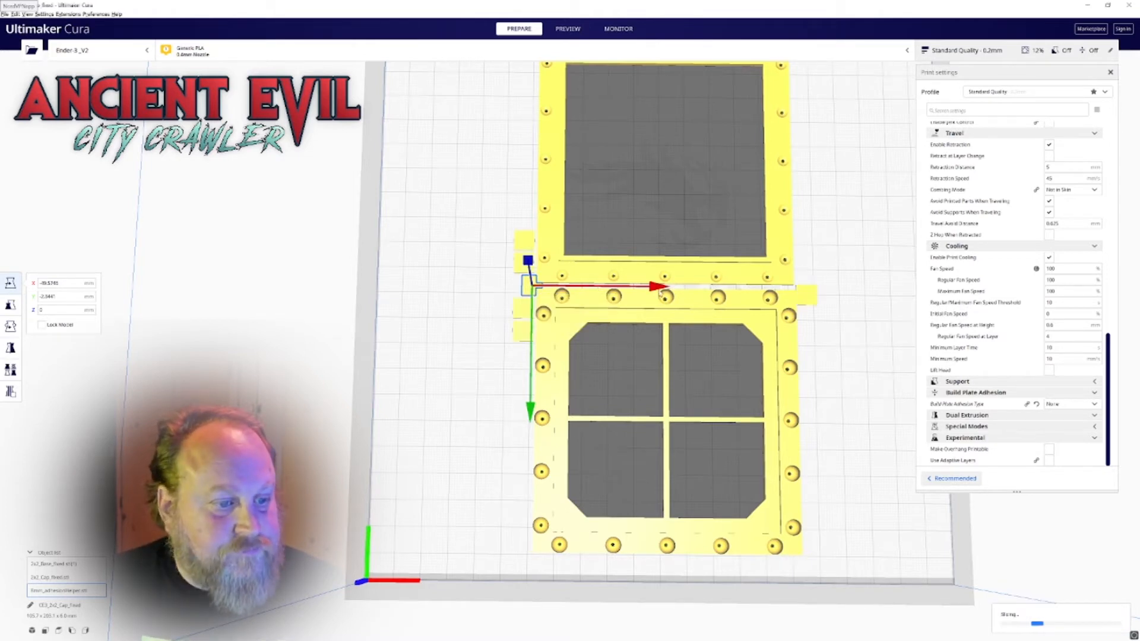
Step: Move the helper copy on the right side against the right end of the seam between the two frames
{"action": "left_click", "coordinate": [883, 319]}
{"action": "left_click", "coordinate": [807, 295]}
{"action": "scroll", "coordinate": [742, 291], "scroll_direction": "up", "scroll_amount": 2}
{"action": "middle_click_drag", "start_coordinate": [718, 289], "coordinate": [593, 262]}
{"action": "left_click_drag", "start_coordinate": [744, 269], "coordinate": [734, 259]}
Step: Move two helper copies from the left side onto the front-left and front-right outer corners of the four-pane frame
{"action": "left_click", "coordinate": [389, 310]}
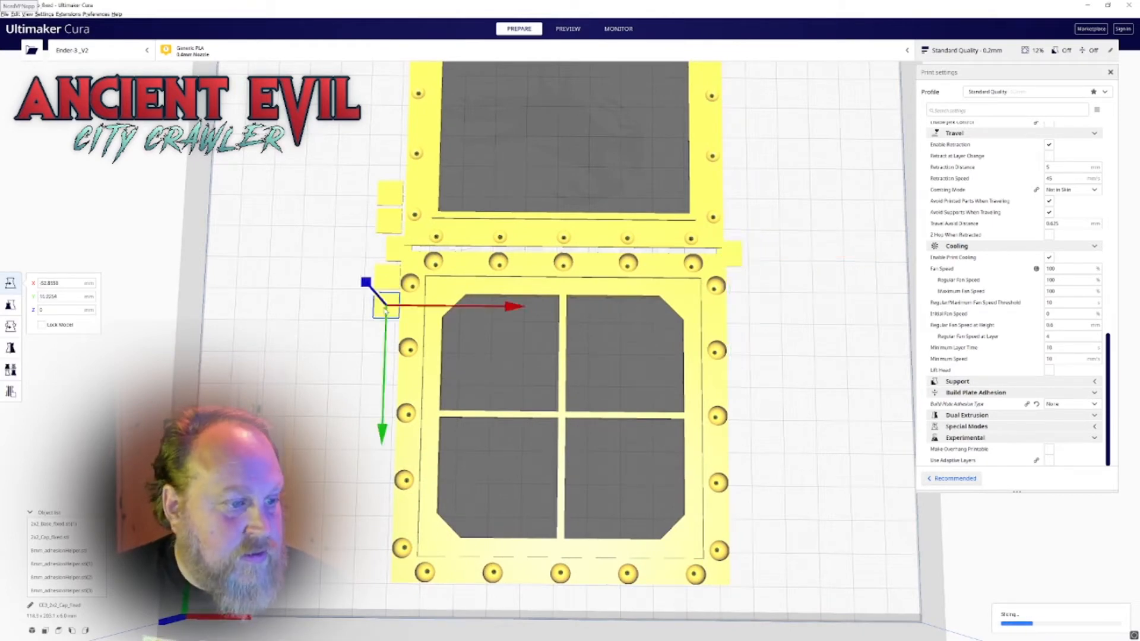
{"action": "left_click_drag", "start_coordinate": [389, 313], "coordinate": [386, 593]}
{"action": "middle_click_drag", "start_coordinate": [463, 522], "coordinate": [557, 367]}
{"action": "right_click_drag", "start_coordinate": [558, 367], "coordinate": [499, 367]}
{"action": "left_click_drag", "start_coordinate": [497, 365], "coordinate": [499, 366]}
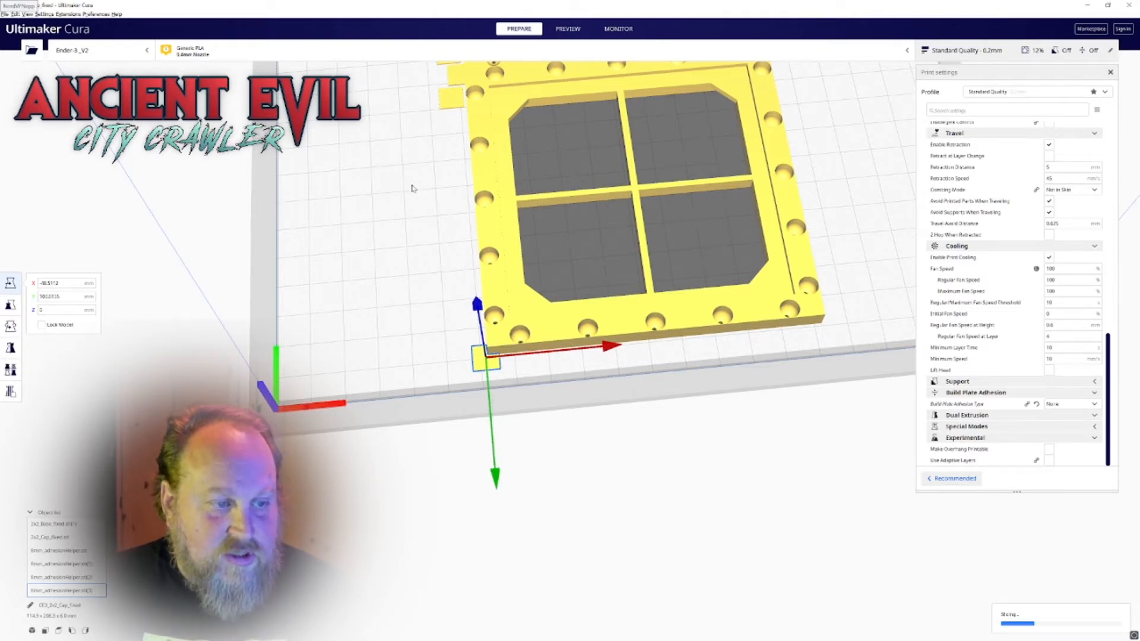
{"action": "right_click_drag", "start_coordinate": [416, 204], "coordinate": [418, 220]}
{"action": "left_click_drag", "start_coordinate": [442, 131], "coordinate": [834, 375]}
Step: Move the two remaining spare helper copies onto the back-left and back-right outer corners of the open frame
{"action": "scroll", "coordinate": [585, 229], "scroll_direction": "down", "scroll_amount": 3}
{"action": "middle_click_drag", "start_coordinate": [519, 191], "coordinate": [495, 449]}
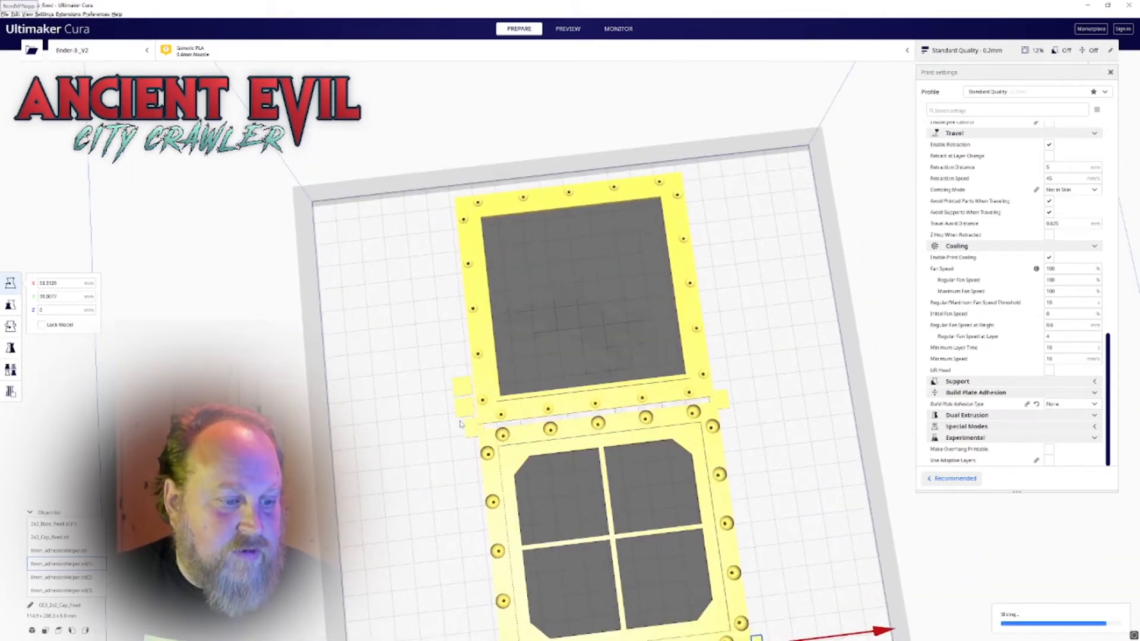
{"action": "left_click", "coordinate": [462, 412]}
{"action": "left_click_drag", "start_coordinate": [466, 408], "coordinate": [459, 206]}
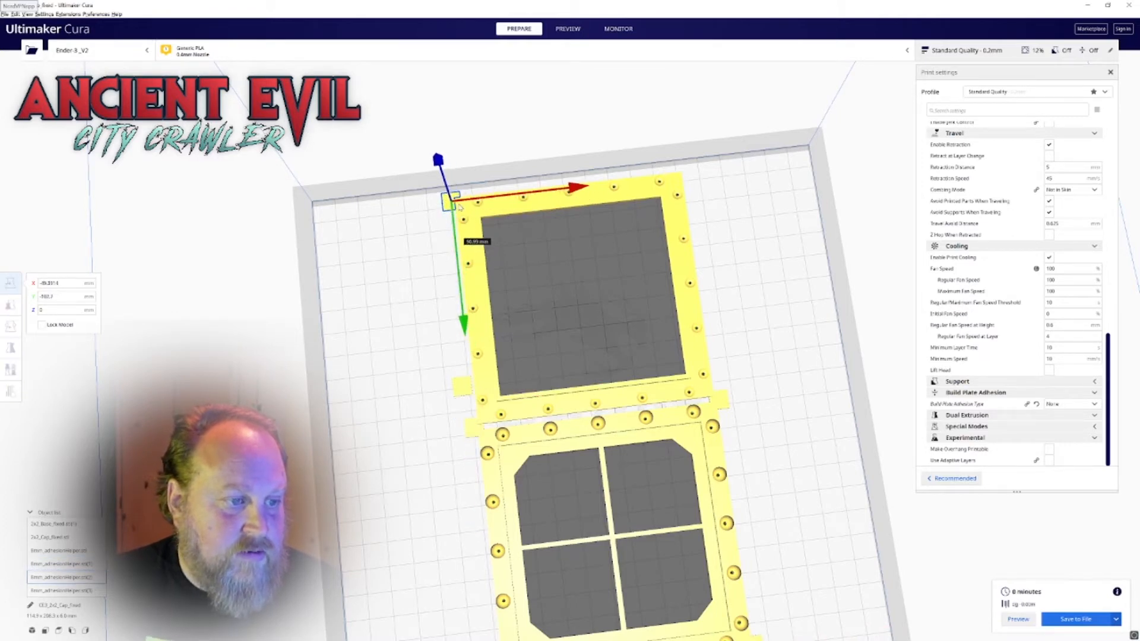
{"action": "left_click", "coordinate": [463, 387]}
{"action": "left_click_drag", "start_coordinate": [464, 391], "coordinate": [688, 181]}
Step: Scale the helper at the right end of the seam to about 14 mm in Y so it spans both frames
{"action": "right_click_drag", "start_coordinate": [635, 186], "coordinate": [571, 180]}
{"action": "middle_click_drag", "start_coordinate": [332, 261], "coordinate": [238, 240]}
{"action": "scroll", "coordinate": [238, 240], "scroll_direction": "up", "scroll_amount": 2}
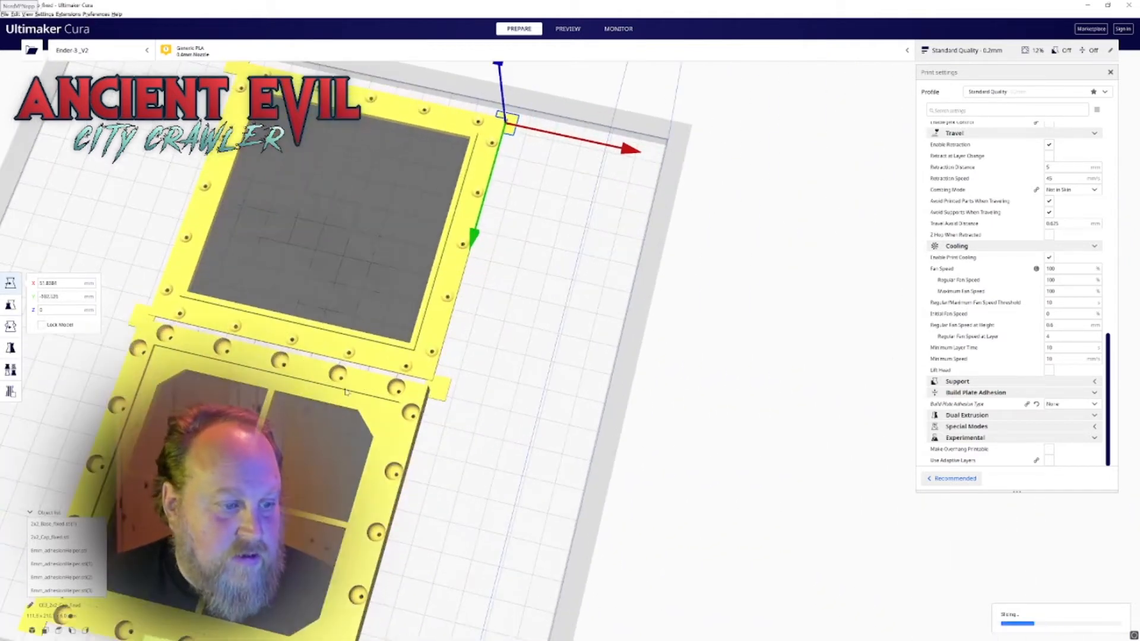
{"action": "left_click", "coordinate": [438, 395]}
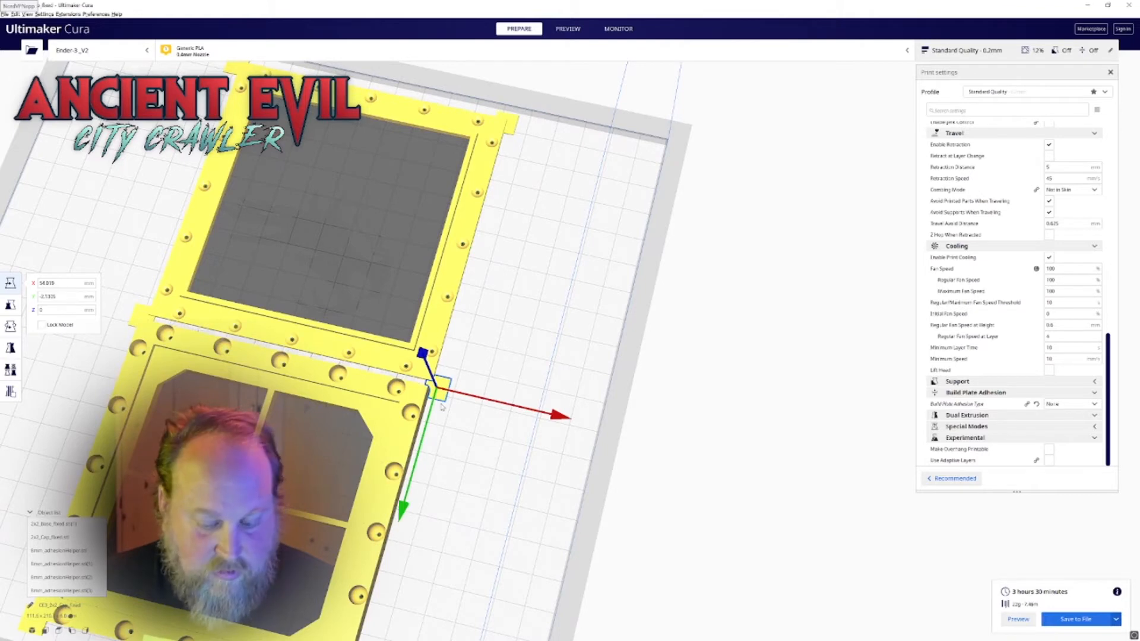
{"action": "key", "text": "s"}
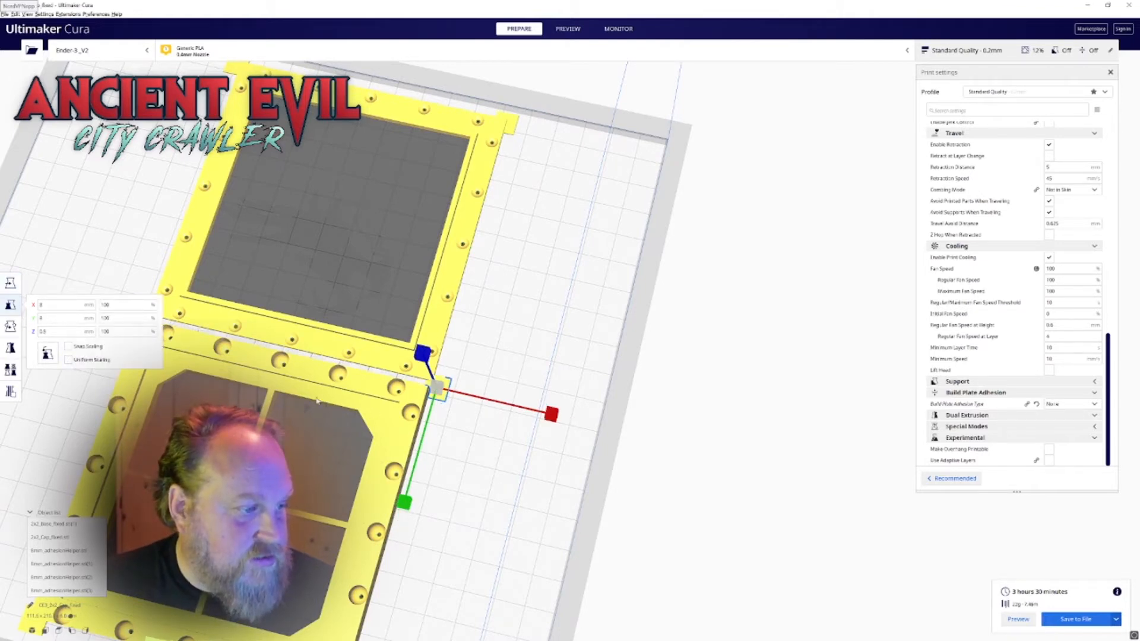
{"action": "left_click_drag", "start_coordinate": [406, 506], "coordinate": [397, 537]}
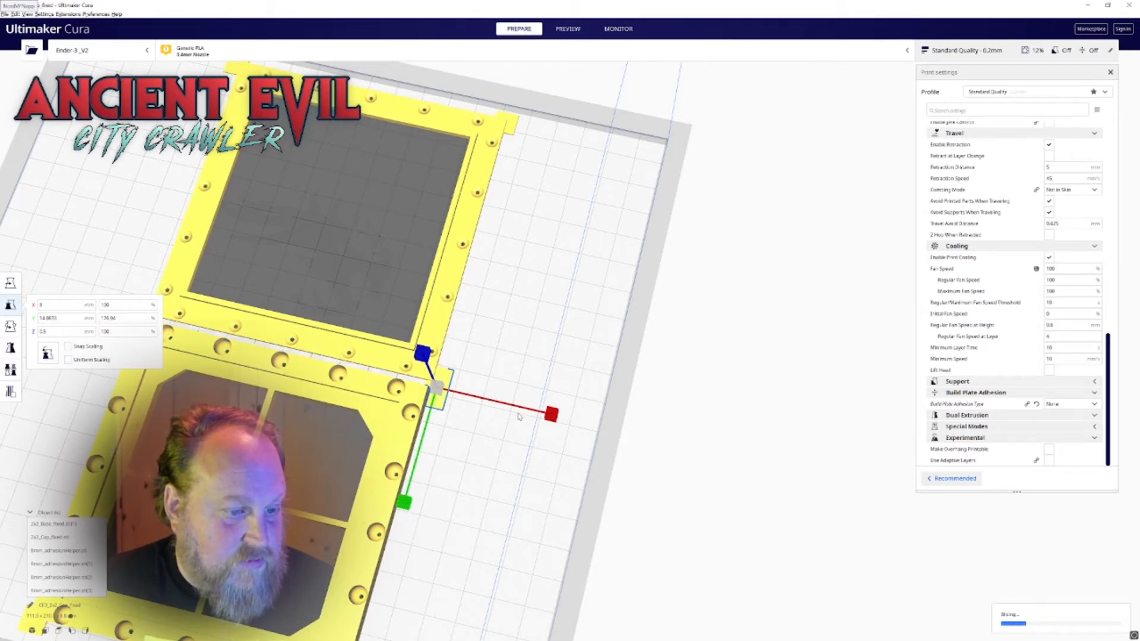
Step: Stretch the helper at the left end of the seam along Y so it spans both frames, and deselect it
{"action": "middle_click_drag", "start_coordinate": [480, 430], "coordinate": [534, 430]}
{"action": "right_click_drag", "start_coordinate": [463, 423], "coordinate": [374, 357]}
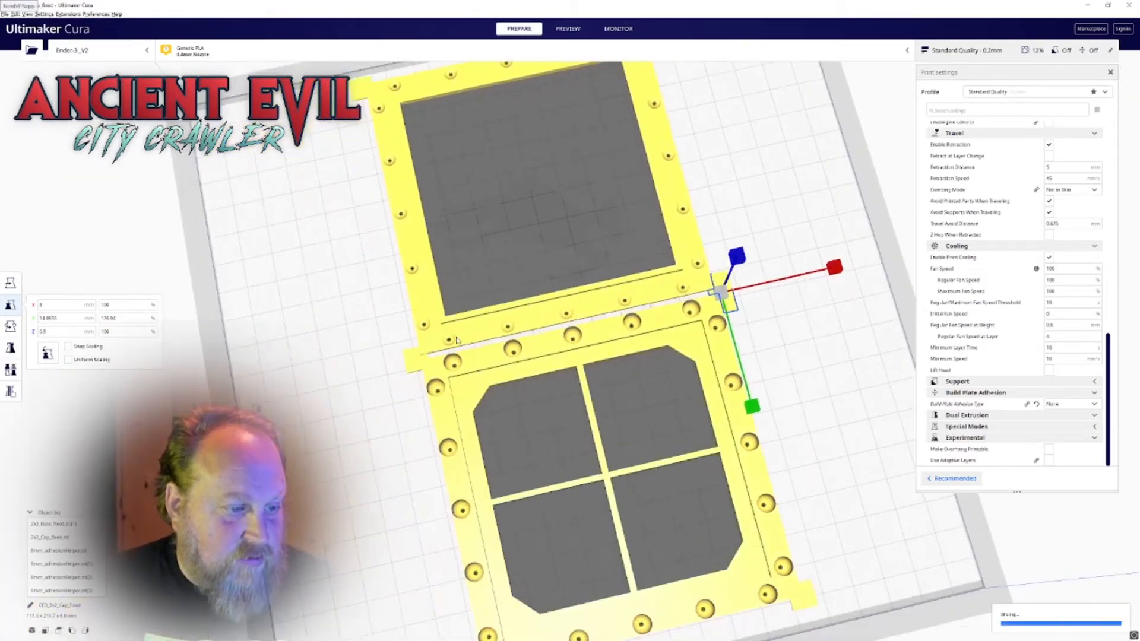
{"action": "left_click", "coordinate": [414, 364]}
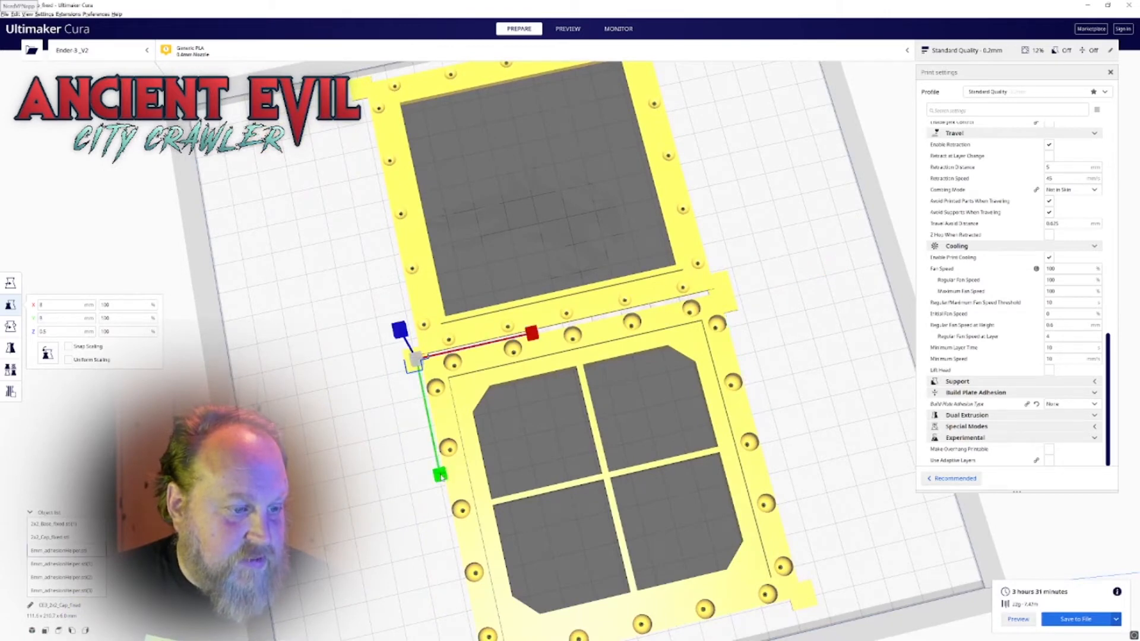
{"action": "left_click", "coordinate": [339, 392]}
{"action": "scroll", "coordinate": [339, 392], "scroll_direction": "down", "scroll_amount": 6}
{"action": "right_click", "coordinate": [335, 315]}
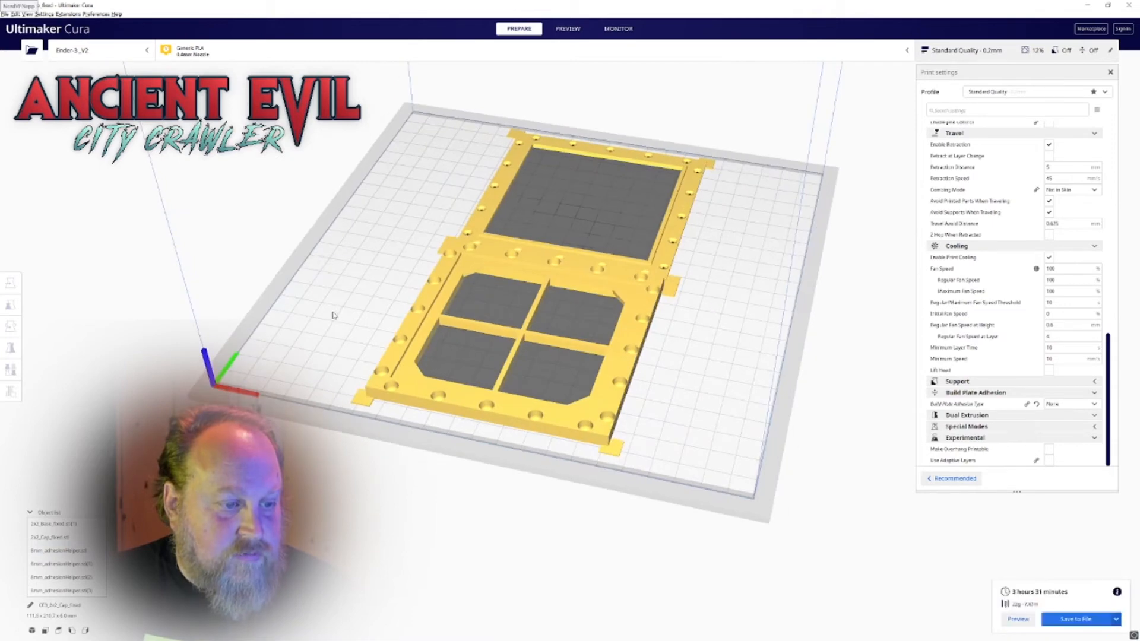
Step: Select all models, shift them together about 54 mm toward the left edge of the build plate, and clear the selection
{"action": "left_click", "coordinate": [409, 229]}
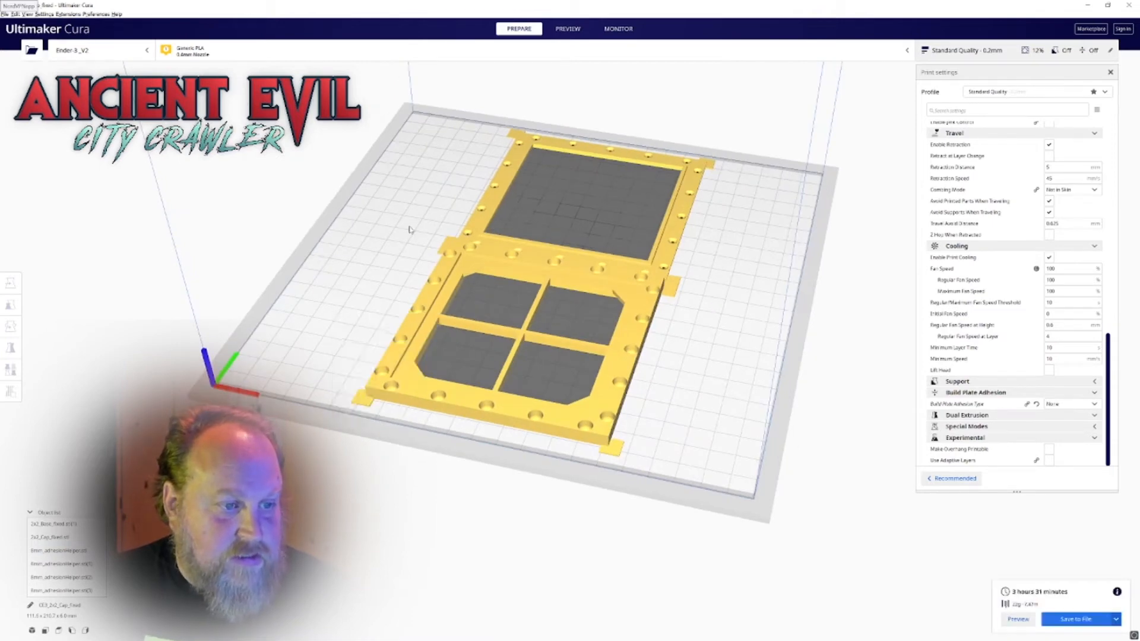
{"action": "right_click_drag", "start_coordinate": [409, 229], "coordinate": [382, 270]}
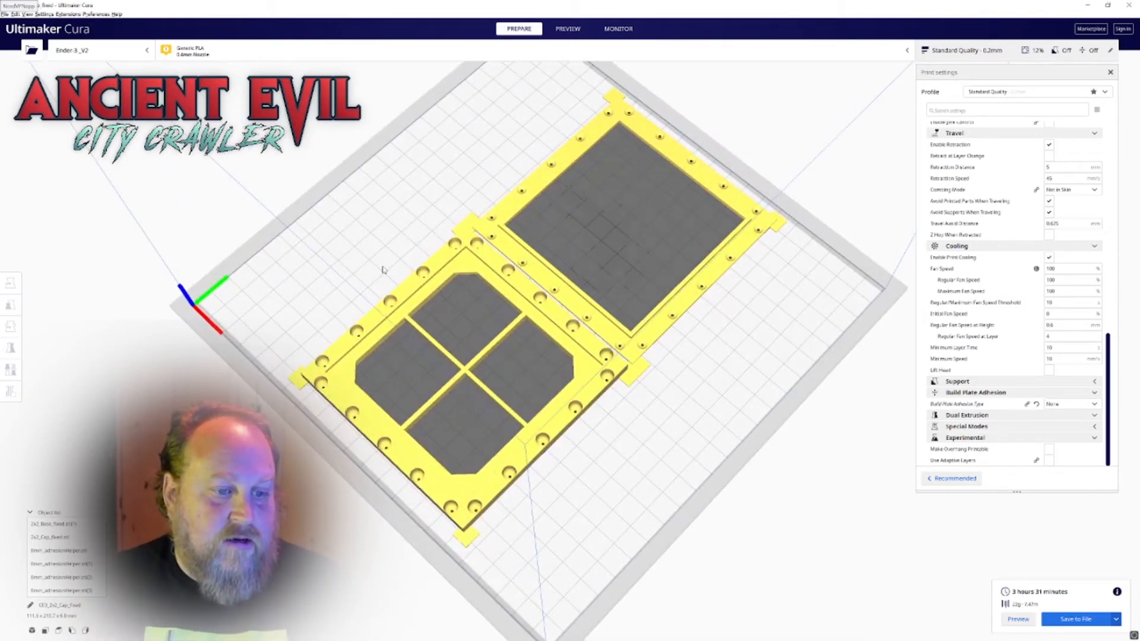
{"action": "scroll", "coordinate": [383, 271], "scroll_direction": "down", "scroll_amount": 3}
{"action": "right_click_drag", "start_coordinate": [444, 288], "coordinate": [393, 270]}
{"action": "right_click", "coordinate": [431, 281]}
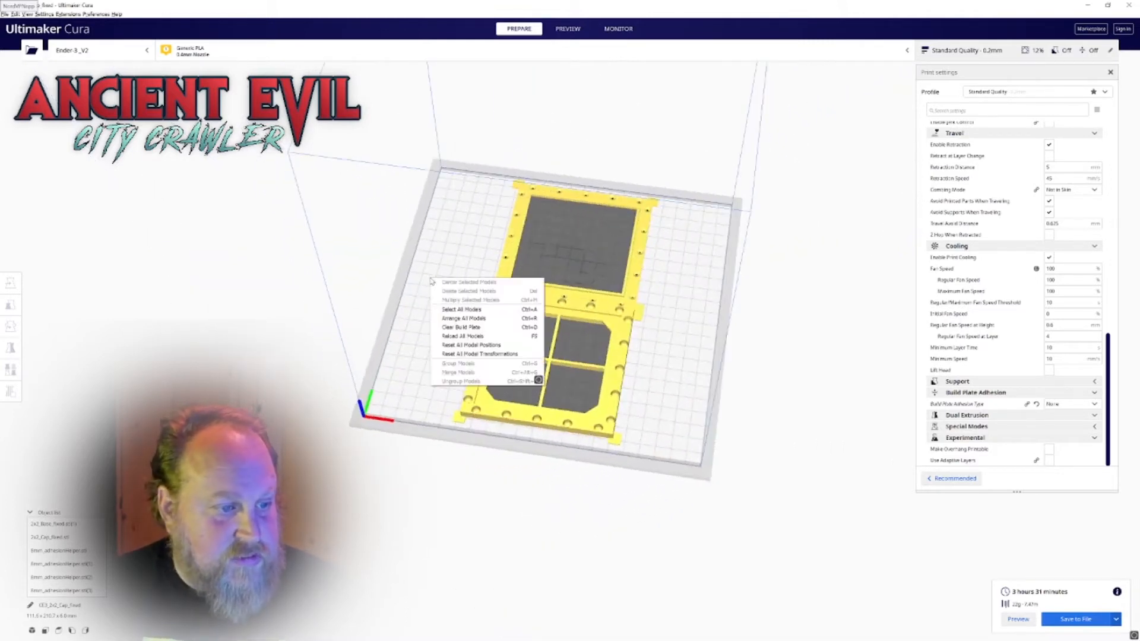
{"action": "left_click", "coordinate": [458, 309]}
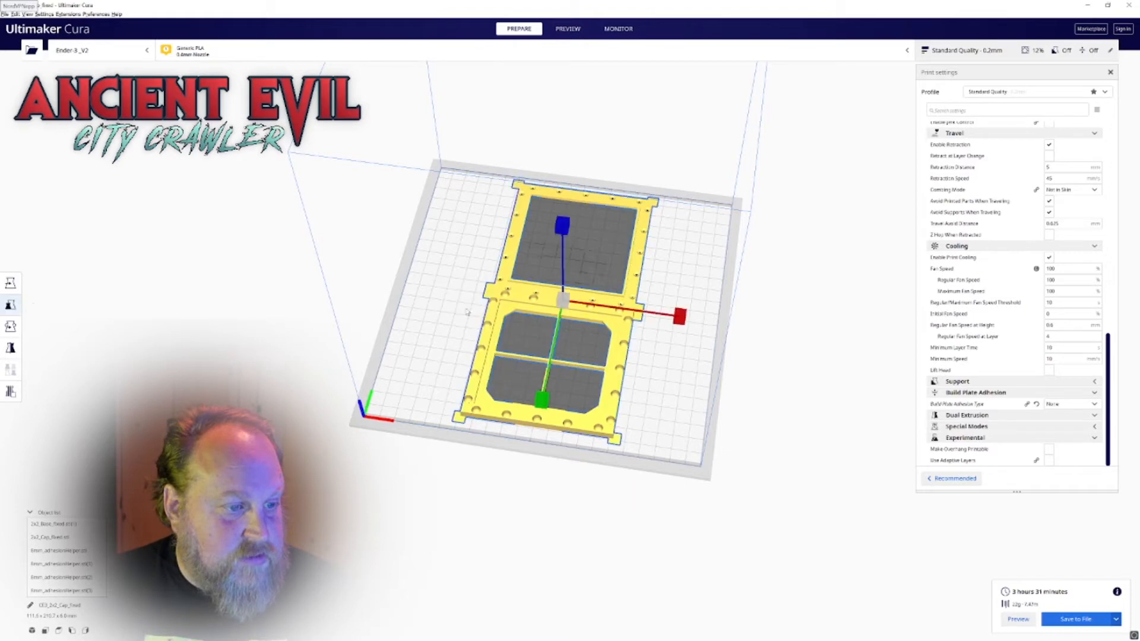
{"action": "key", "text": "t"}
{"action": "left_click_drag", "start_coordinate": [692, 321], "coordinate": [609, 326]}
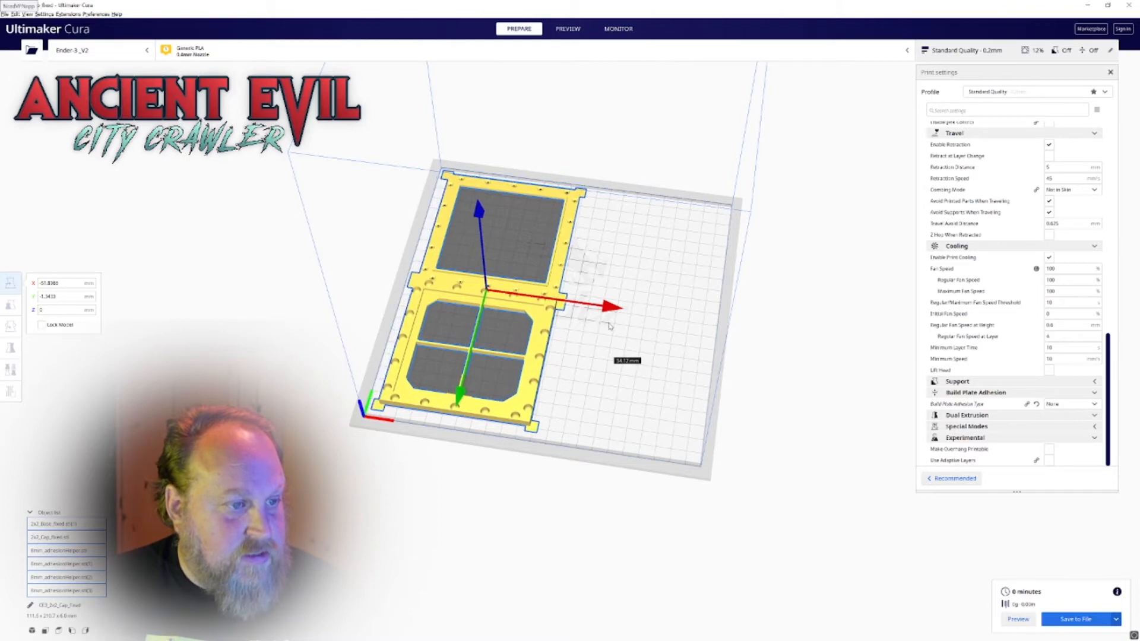
{"action": "left_click", "coordinate": [578, 319]}
Step: Select the open frame and the four-pane frame, multiply them by one copy each, and clear the selection
{"action": "left_click", "coordinate": [532, 352]}
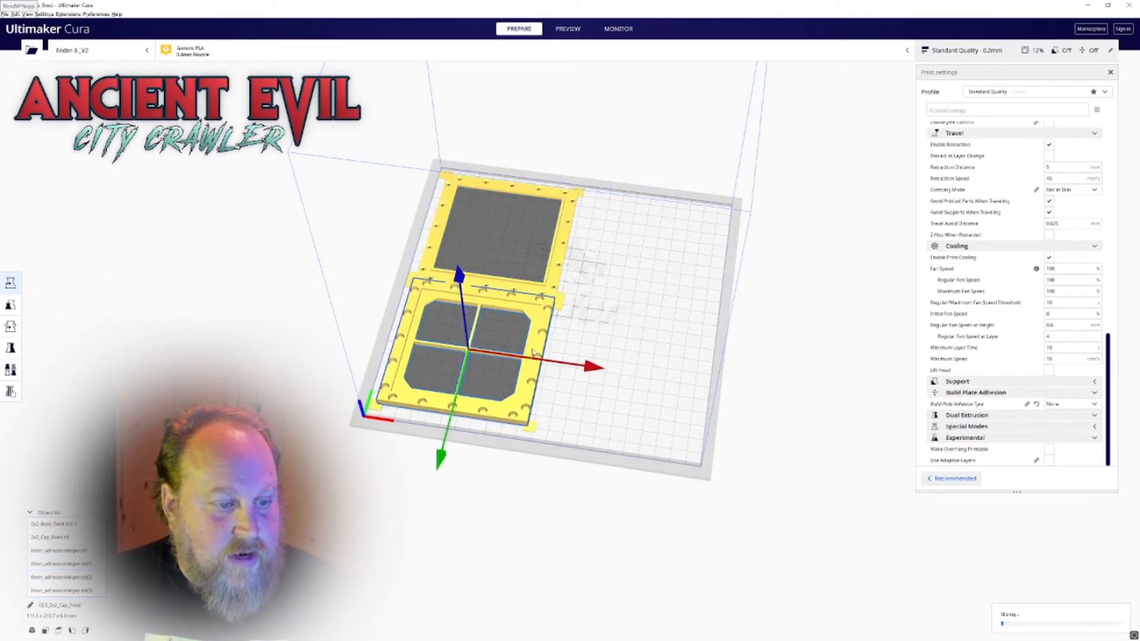
{"action": "left_click", "coordinate": [561, 254], "text": "ctrl"}
{"action": "right_click", "coordinate": [561, 254]}
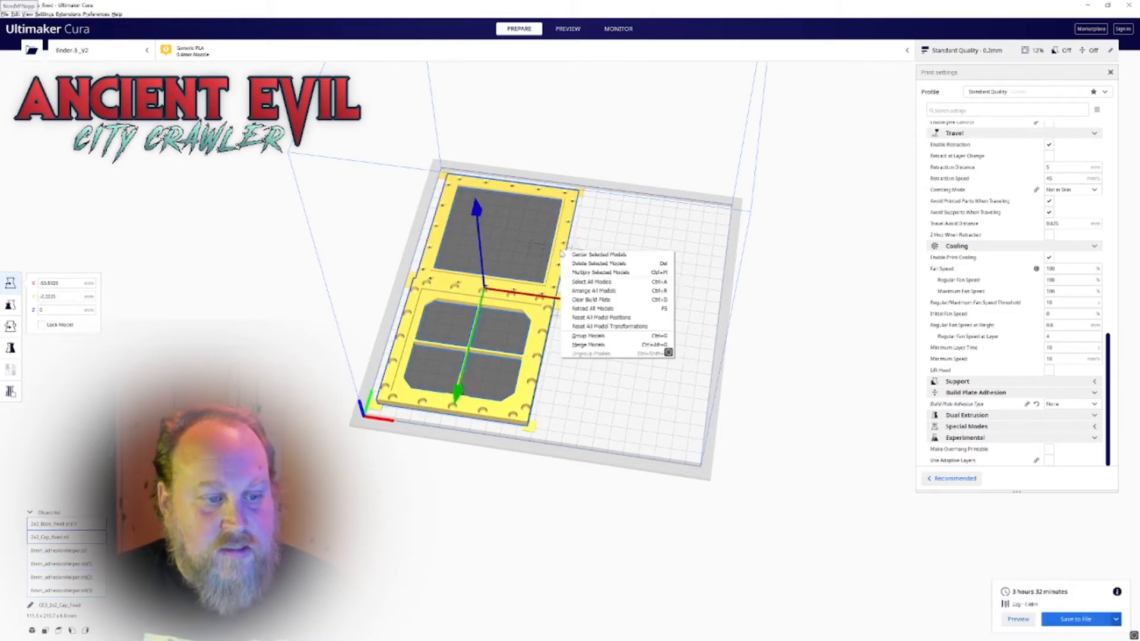
{"action": "left_click", "coordinate": [575, 273]}
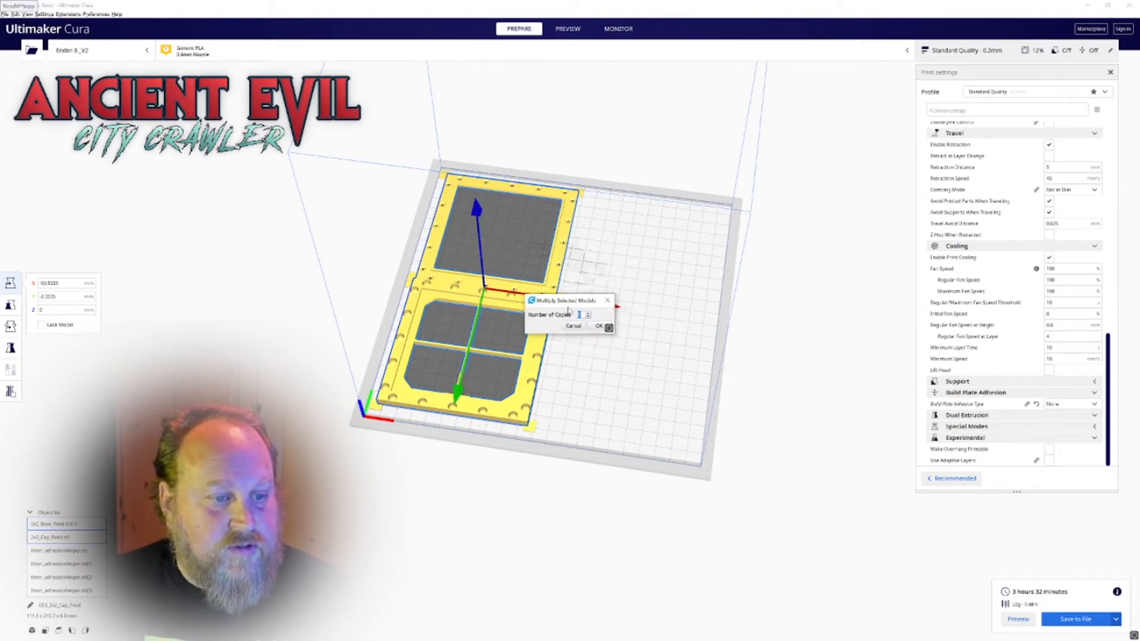
{"action": "left_click", "coordinate": [598, 326]}
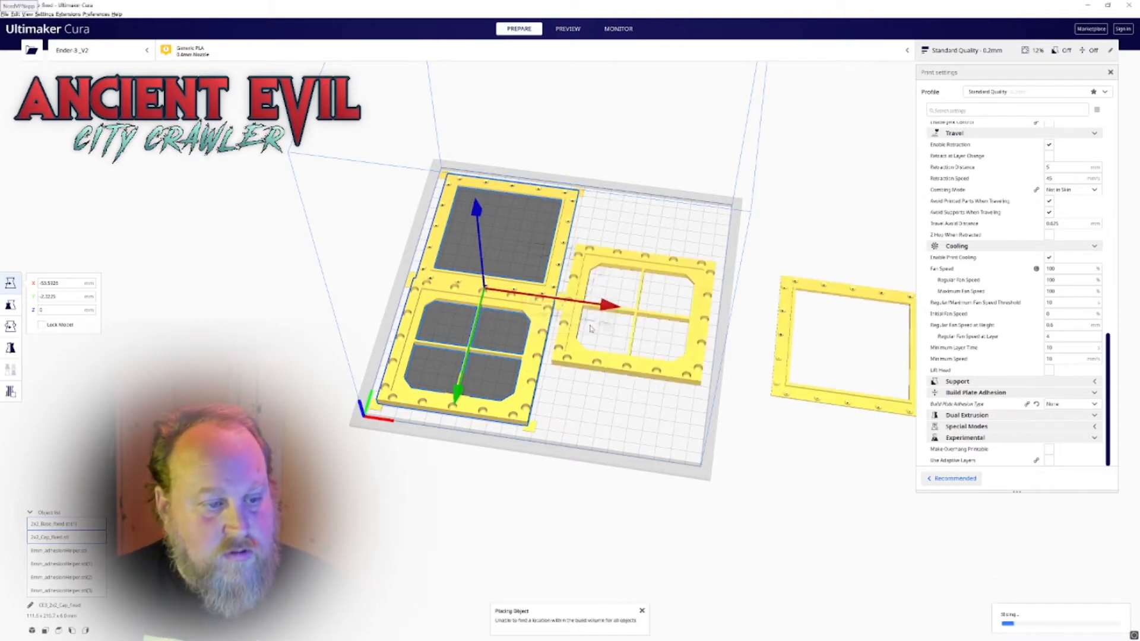
{"action": "left_click", "coordinate": [640, 419]}
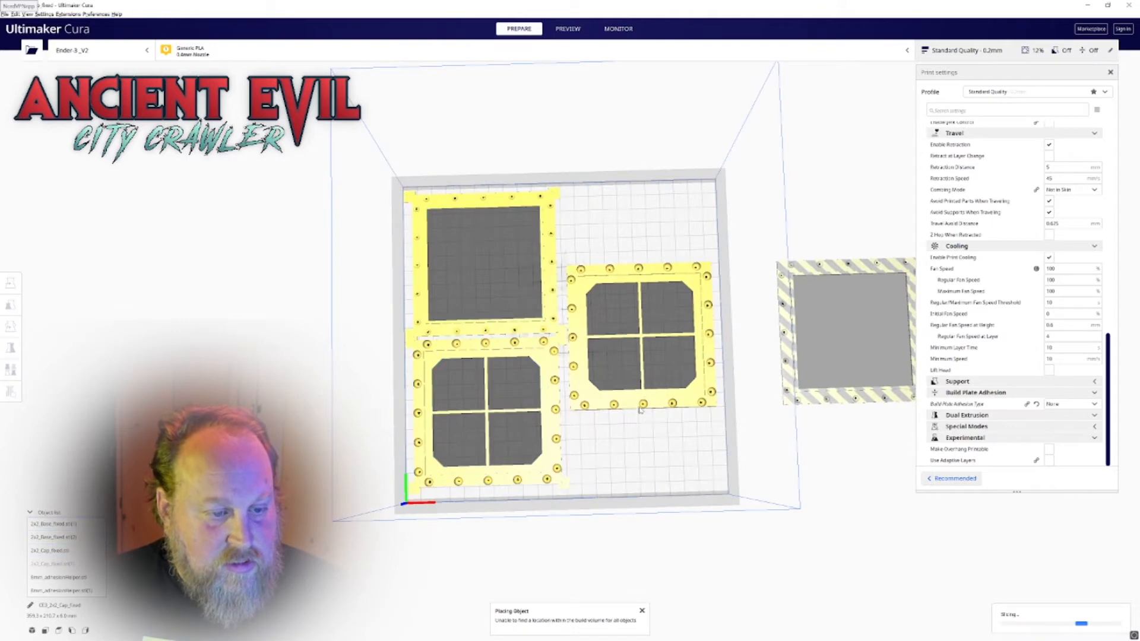
Step: Move the copied four-pane frame to the back-right quarter of the build plate and the copied open frame to the front-right quarter
{"action": "left_click", "coordinate": [640, 406]}
{"action": "left_click_drag", "start_coordinate": [675, 405], "coordinate": [667, 307]}
{"action": "scroll", "coordinate": [802, 350], "scroll_direction": "up", "scroll_amount": 2}
{"action": "scroll", "coordinate": [831, 370], "scroll_direction": "down", "scroll_amount": 2}
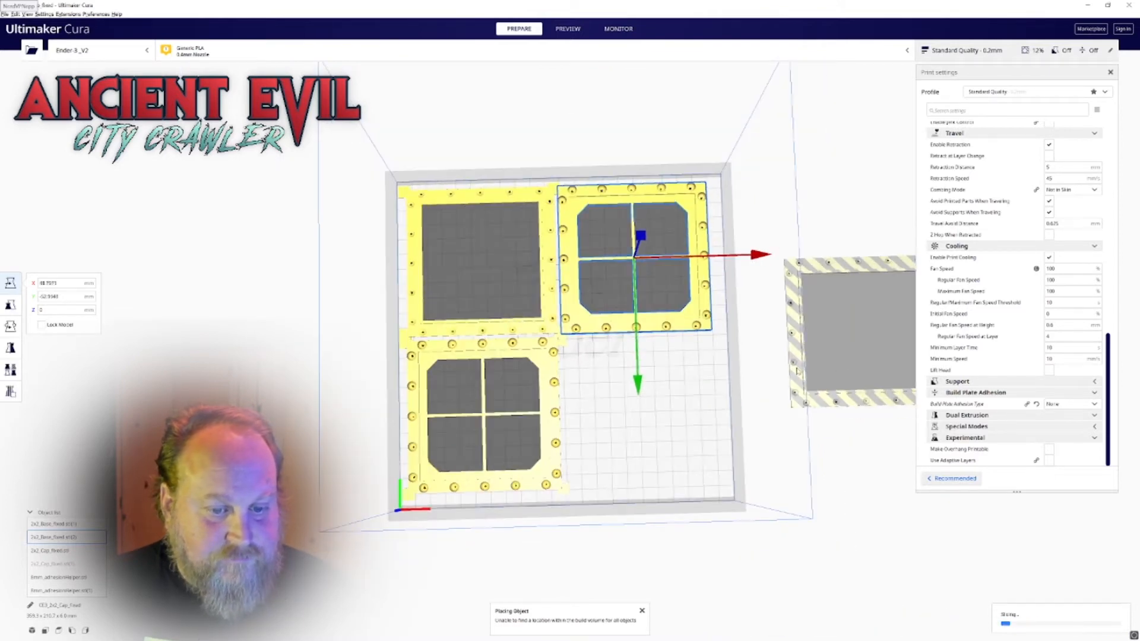
{"action": "left_click", "coordinate": [797, 371]}
{"action": "left_click_drag", "start_coordinate": [798, 371], "coordinate": [575, 455]}
{"action": "right_click_drag", "start_coordinate": [681, 449], "coordinate": [615, 290]}
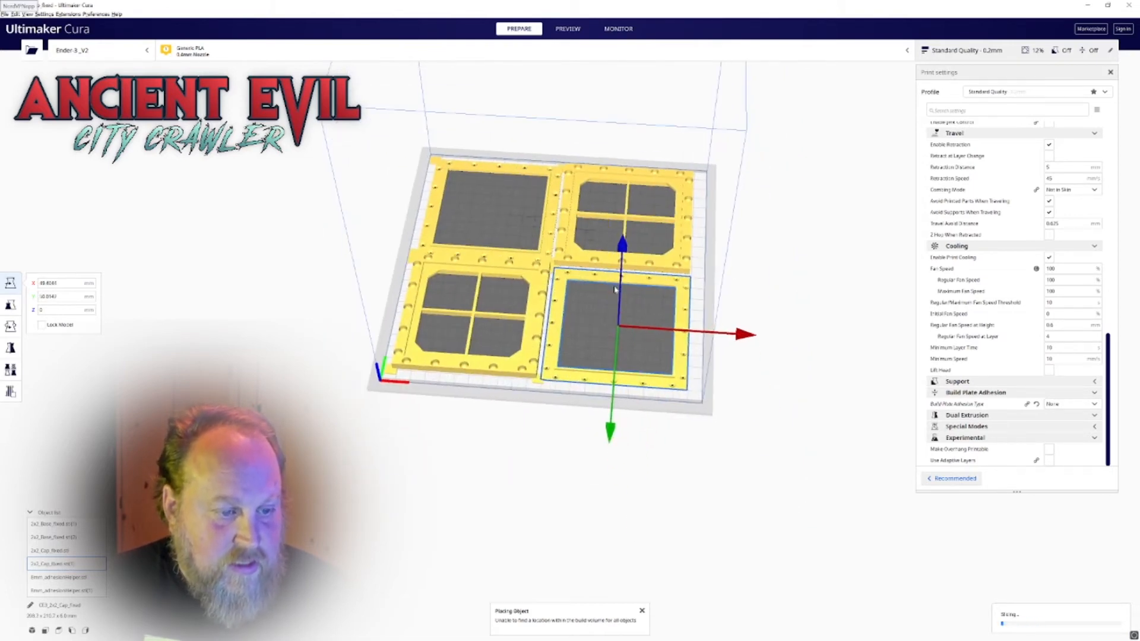
Step: Multiply the adhesion helper at the front-left corner of the build plate to get spare copies
{"action": "scroll", "coordinate": [599, 320], "scroll_direction": "up", "scroll_amount": 2}
{"action": "left_click", "coordinate": [313, 393]}
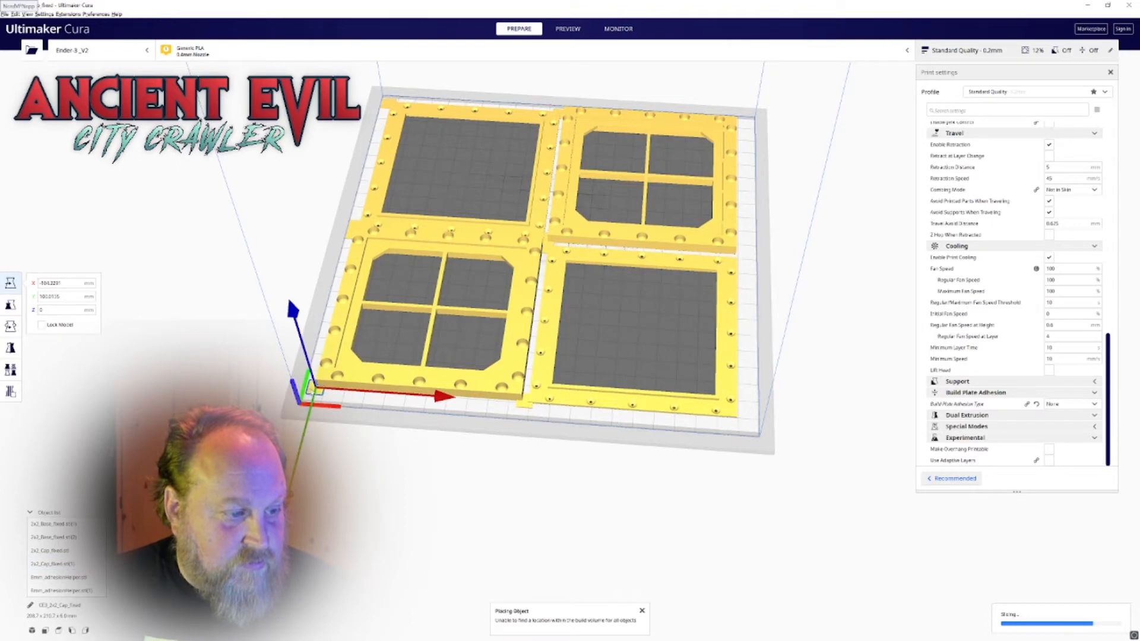
{"action": "right_click", "coordinate": [315, 393]}
{"action": "left_click", "coordinate": [324, 412]}
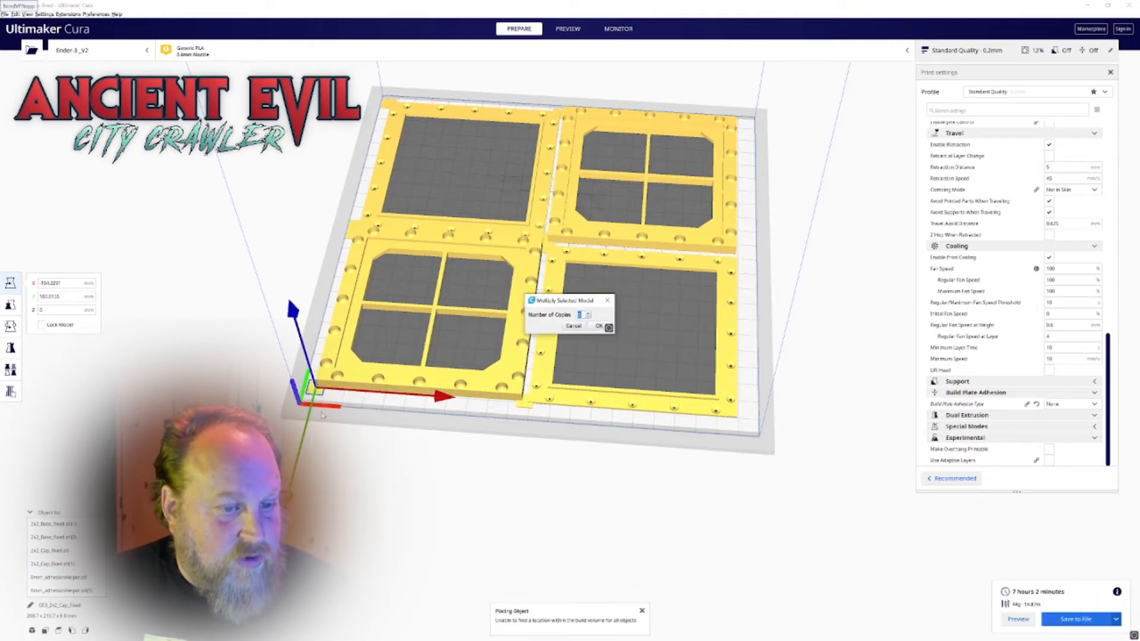
{"action": "key", "text": "Return"}
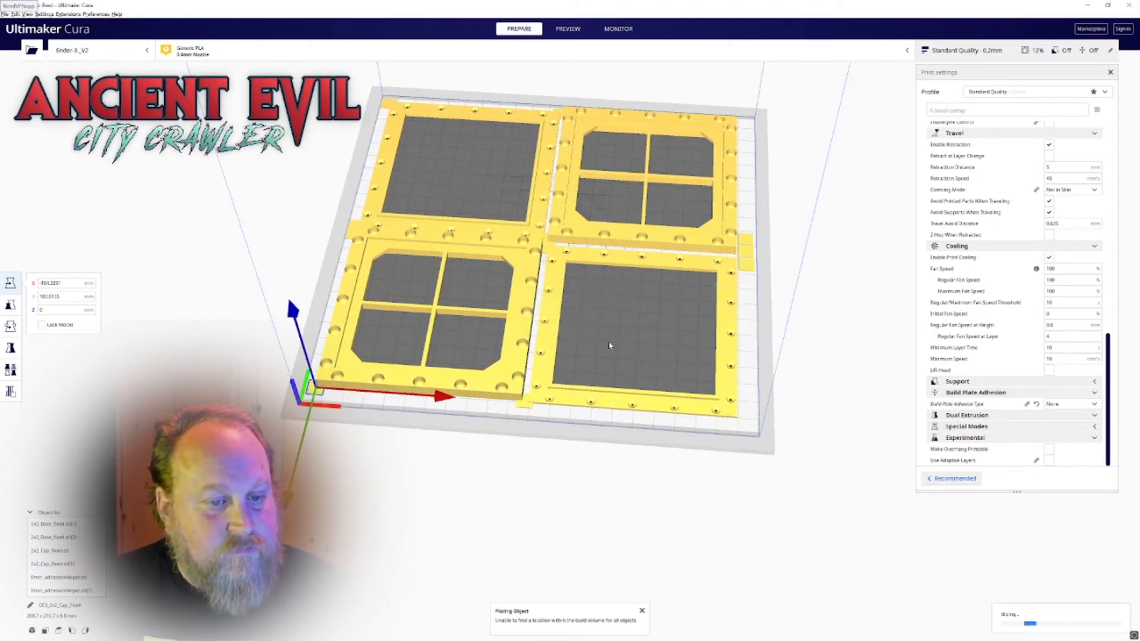
Step: Move one spare helper copy onto the front-right outer corner of the copied open frame
{"action": "left_click", "coordinate": [749, 278]}
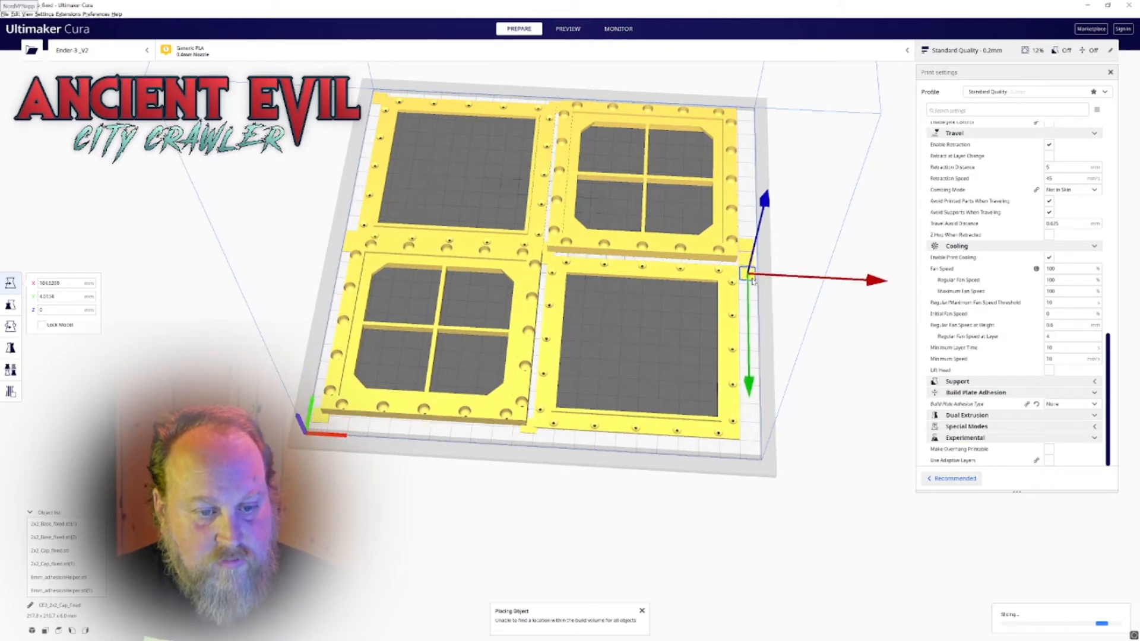
{"action": "left_click_drag", "start_coordinate": [752, 281], "coordinate": [762, 459]}
{"action": "left_click_drag", "start_coordinate": [758, 475], "coordinate": [748, 454]}
{"action": "right_click_drag", "start_coordinate": [748, 455], "coordinate": [666, 309]}
Step: Place a spare helper at the right end of the seam between the two copied frames and scale it to about 12.3 mm in Y
{"action": "left_click", "coordinate": [700, 314]}
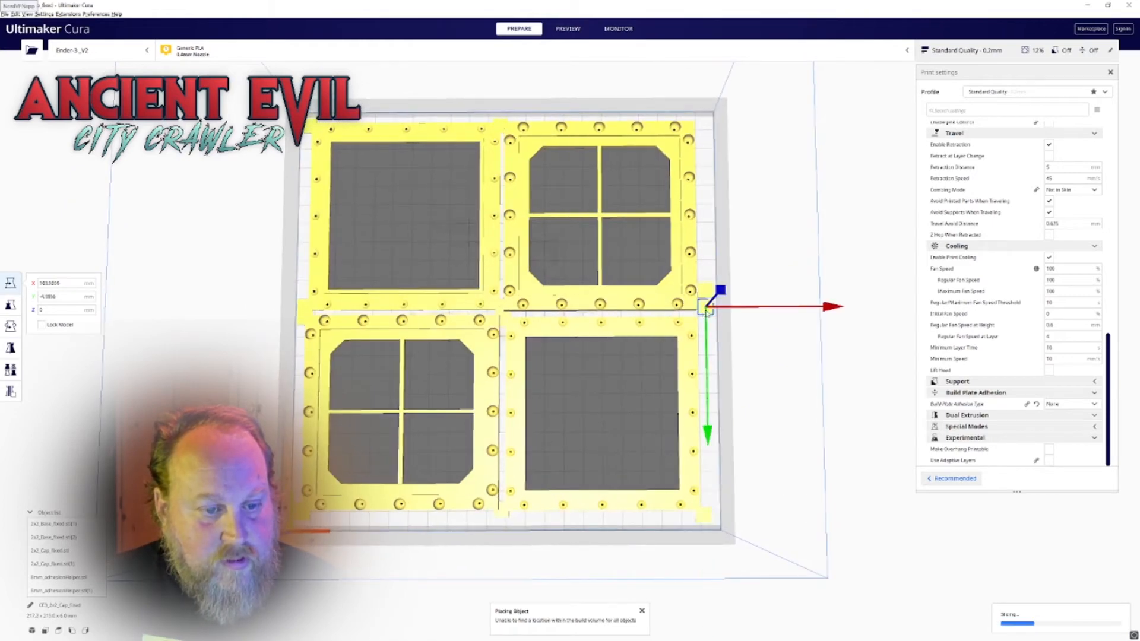
{"action": "left_click_drag", "start_coordinate": [700, 318], "coordinate": [701, 318]}
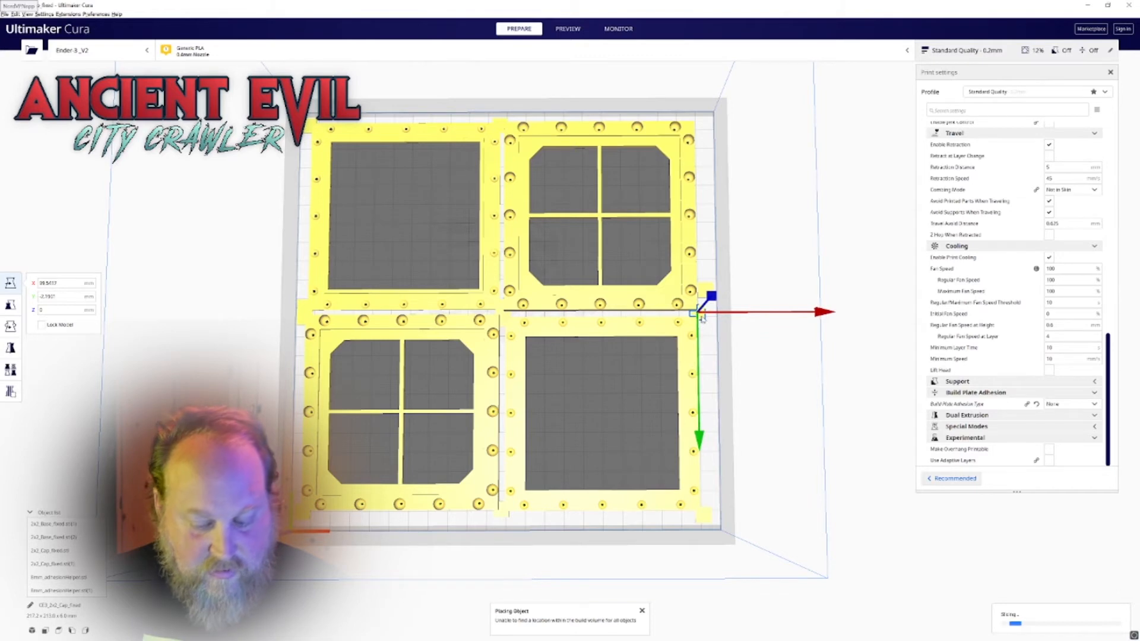
{"action": "key", "text": "s"}
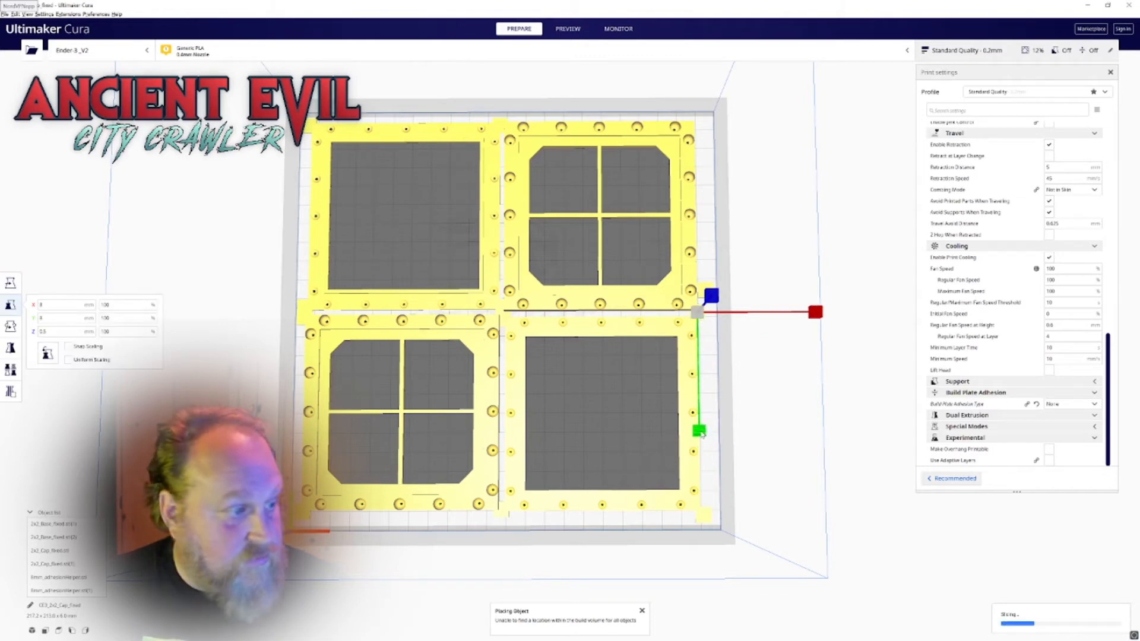
{"action": "left_click_drag", "start_coordinate": [702, 435], "coordinate": [702, 452]}
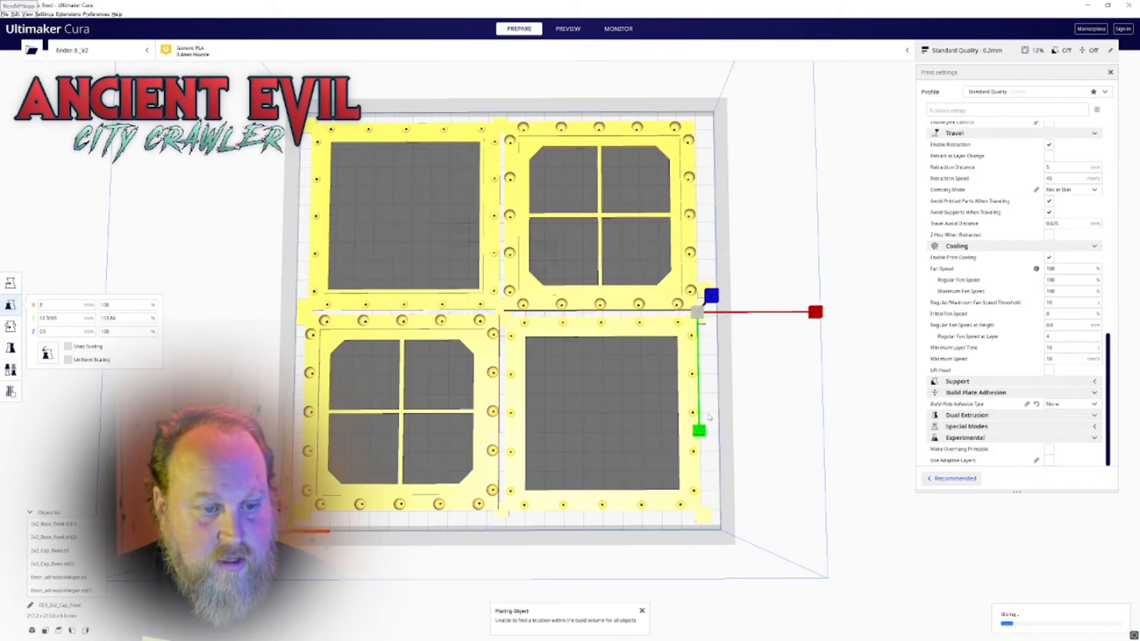
Step: Move the remaining spare helper onto the back-right outer corner of the copied four-pane frame and deselect it
{"action": "left_click", "coordinate": [705, 298]}
{"action": "left_click", "coordinate": [706, 293]}
{"action": "key", "text": "t"}
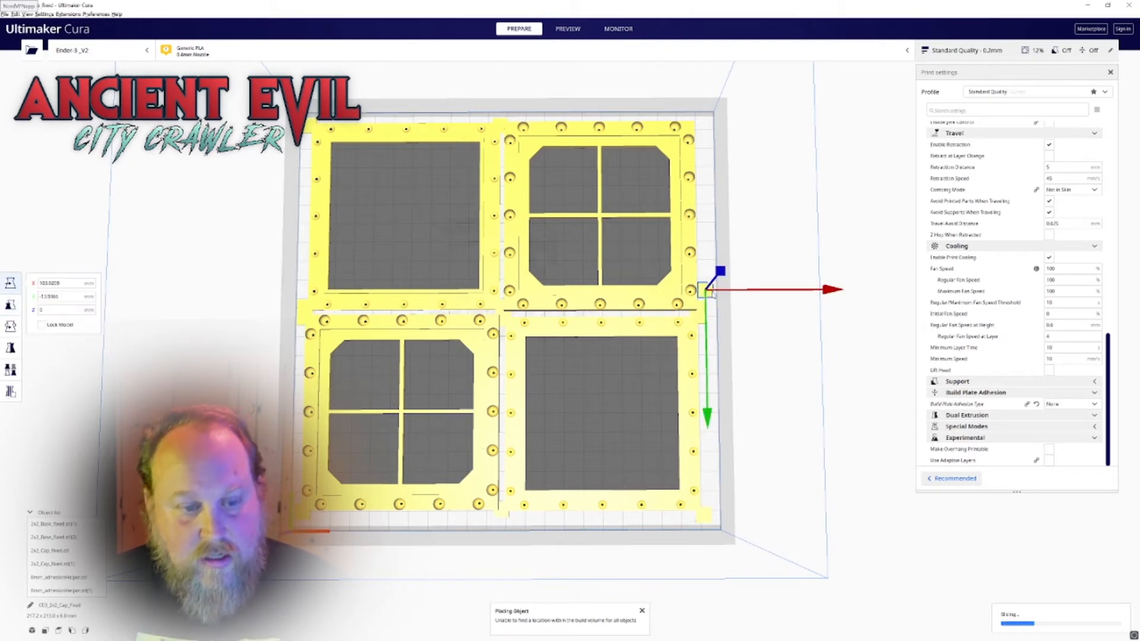
{"action": "left_click_drag", "start_coordinate": [713, 287], "coordinate": [700, 133]}
{"action": "left_click", "coordinate": [710, 192]}
Step: Select all models and shift them together about 1.9 mm along X toward the right side of the build plate
{"action": "scroll", "coordinate": [706, 196], "scroll_direction": "down", "scroll_amount": 6}
{"action": "right_click", "coordinate": [676, 297]}
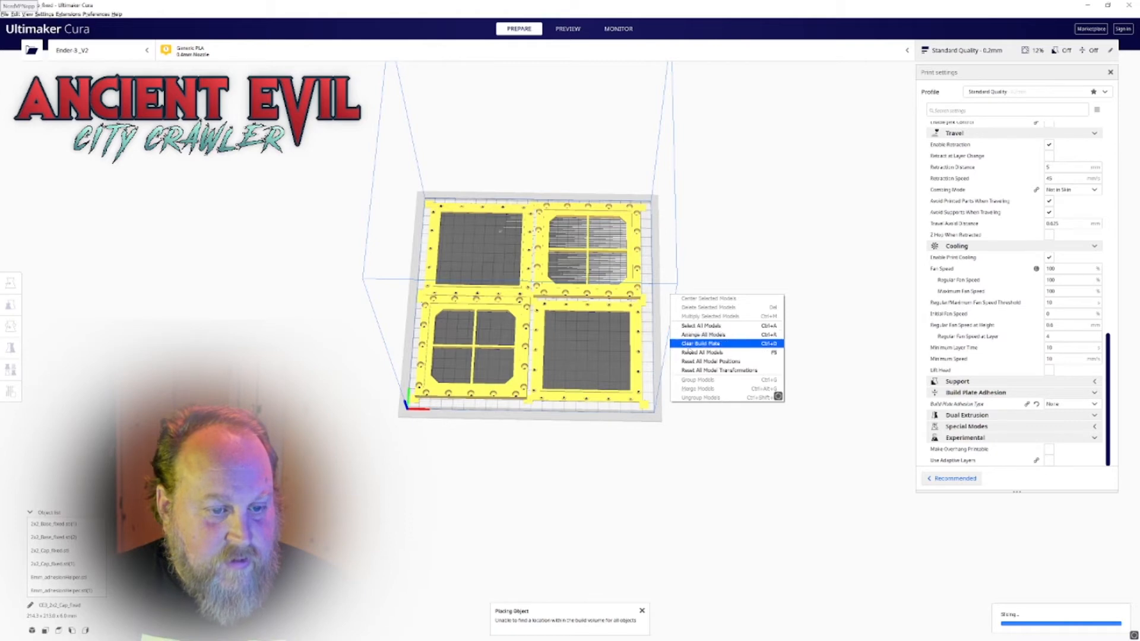
{"action": "left_click", "coordinate": [689, 326]}
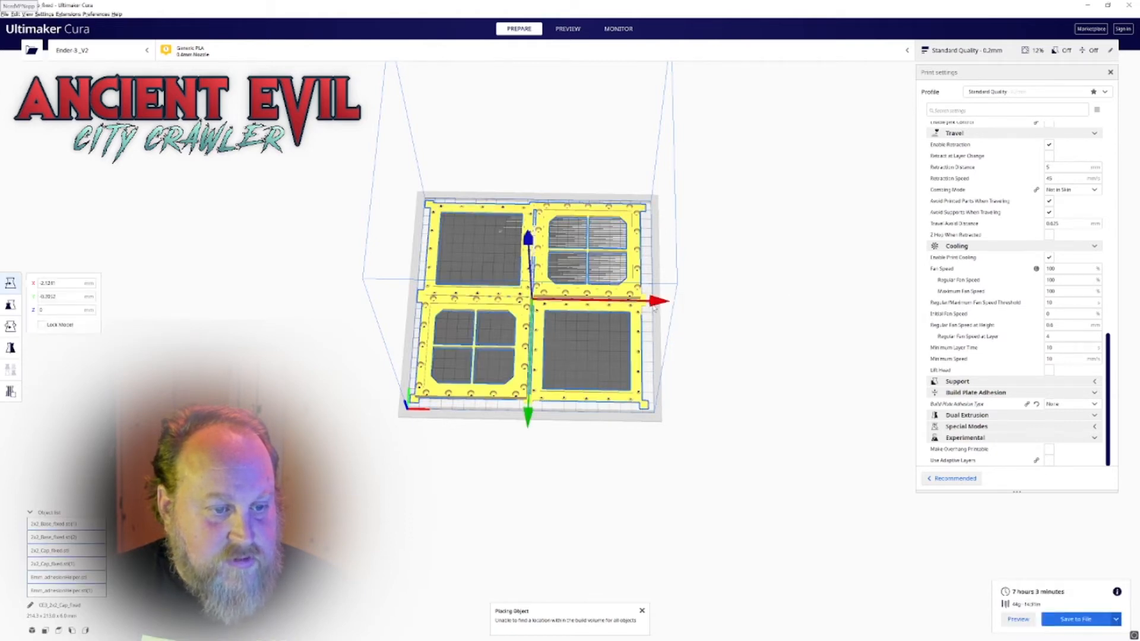
{"action": "left_click_drag", "start_coordinate": [655, 304], "coordinate": [657, 304]}
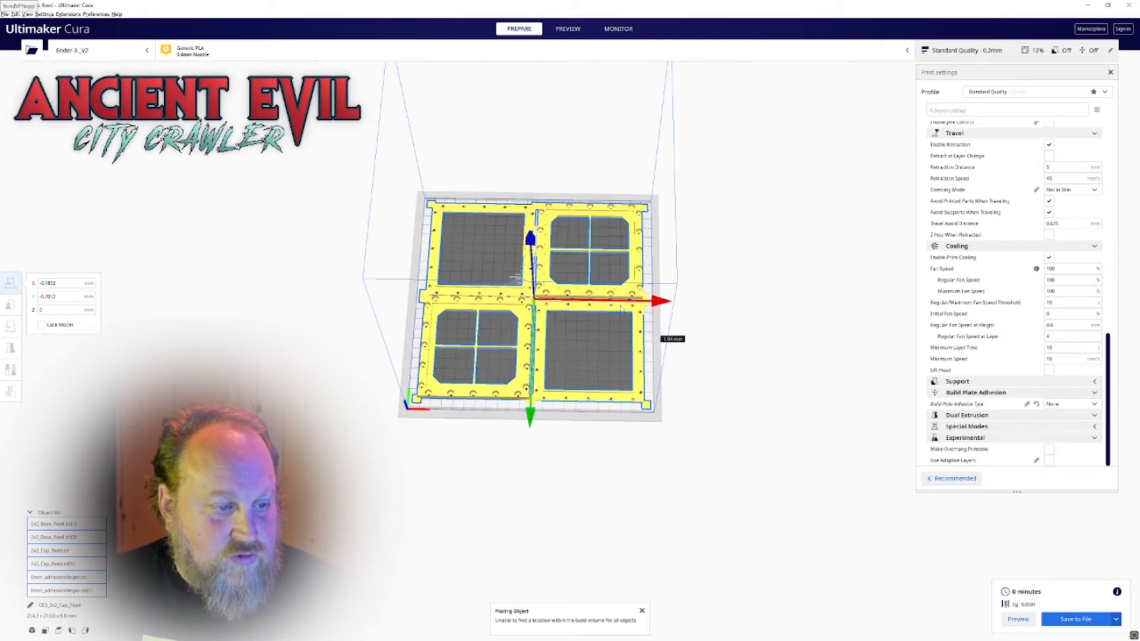
{"action": "scroll", "coordinate": [570, 310], "scroll_direction": "up", "scroll_amount": 3}
{"action": "mouse_move", "coordinate": [636, 349]}
{"action": "right_mouse_down"}
{"action": "mouse_move", "coordinate": [682, 319]}
{"action": "mouse_move", "coordinate": [638, 333]}
{"action": "right_mouse_up"}
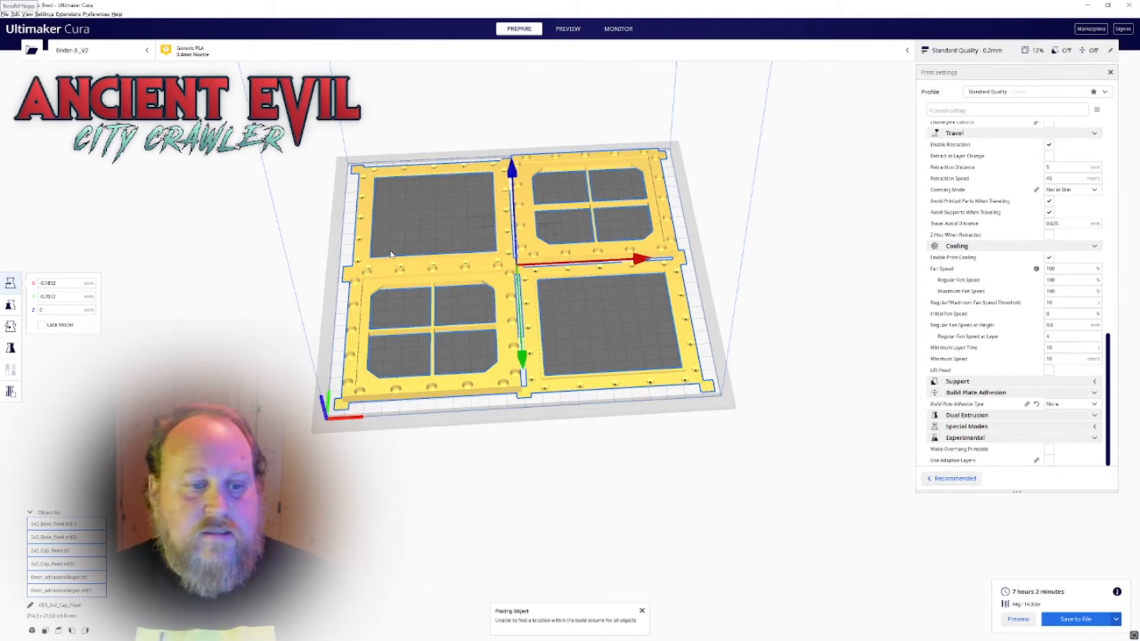
{"action": "scroll", "coordinate": [433, 240], "scroll_direction": "down", "scroll_amount": 2}
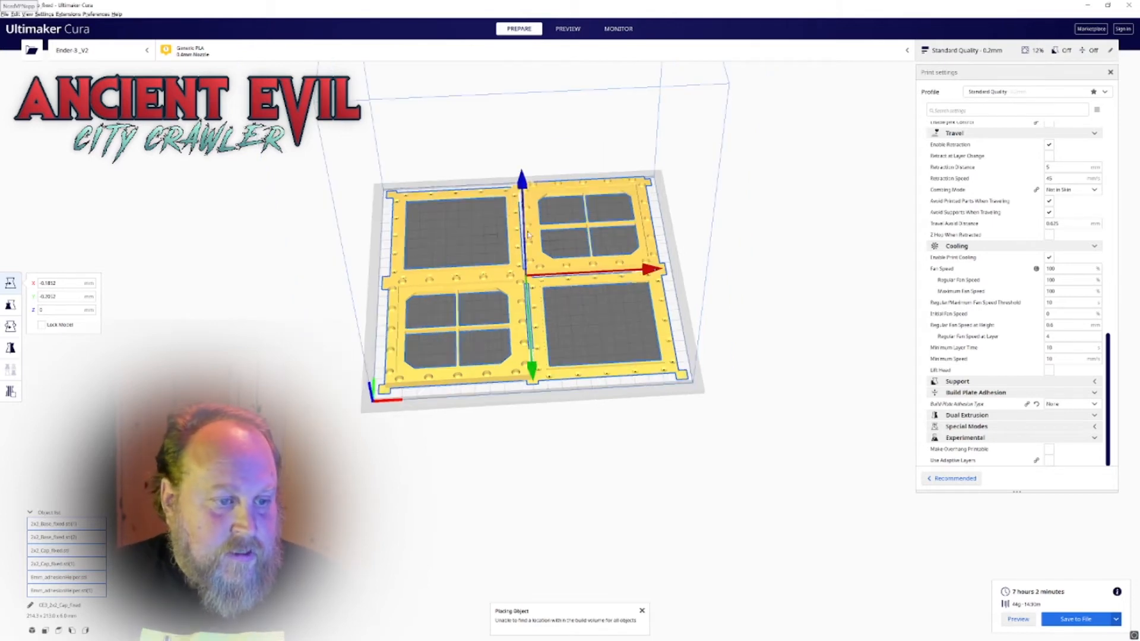
{"action": "right_click_drag", "start_coordinate": [525, 235], "coordinate": [536, 259]}
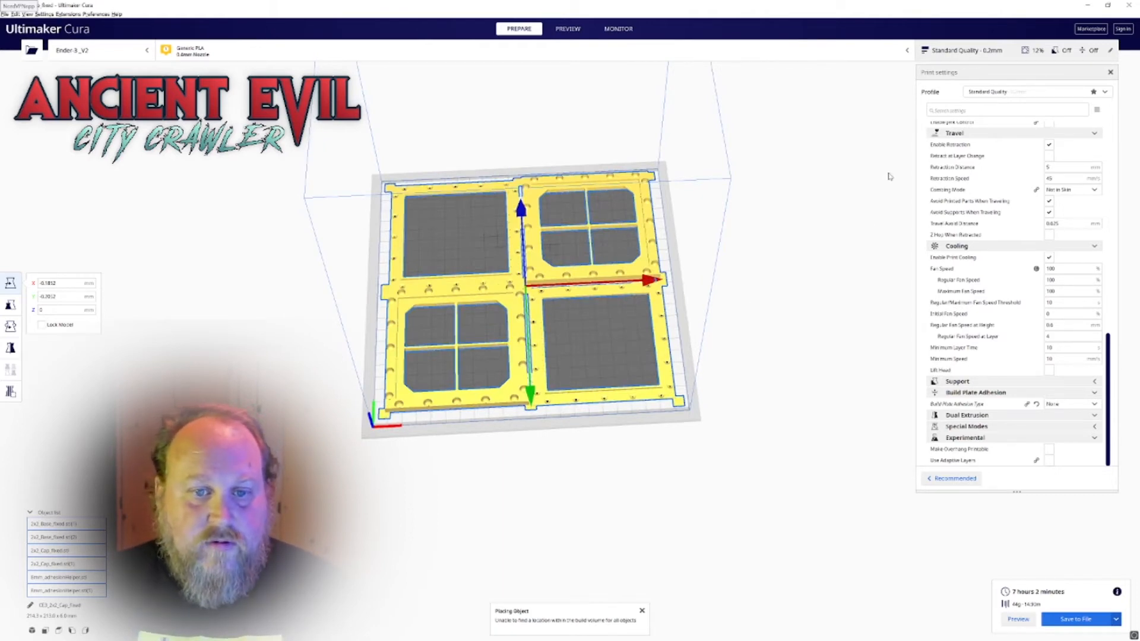
Step: Switch the print profile to Low Quality - 0.28mm and keep the customized adhesion and infill settings
{"action": "scroll", "coordinate": [1004, 249], "scroll_direction": "up", "scroll_amount": 4}
{"action": "scroll", "coordinate": [1002, 229], "scroll_direction": "up", "scroll_amount": 10}
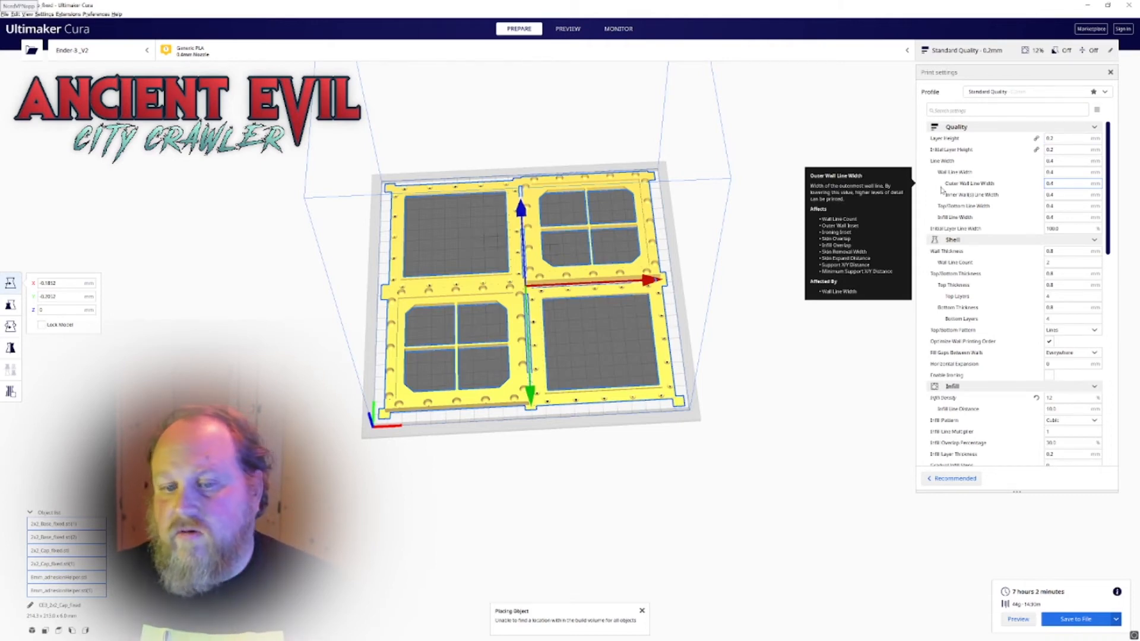
{"action": "left_click", "coordinate": [1103, 95]}
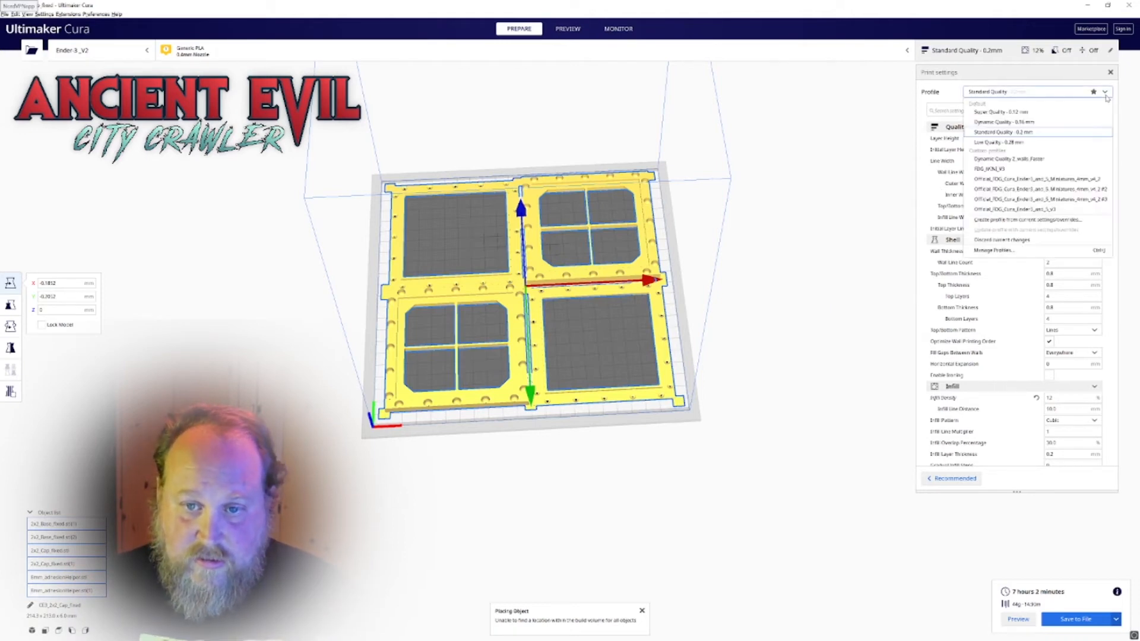
{"action": "left_click", "coordinate": [1013, 143]}
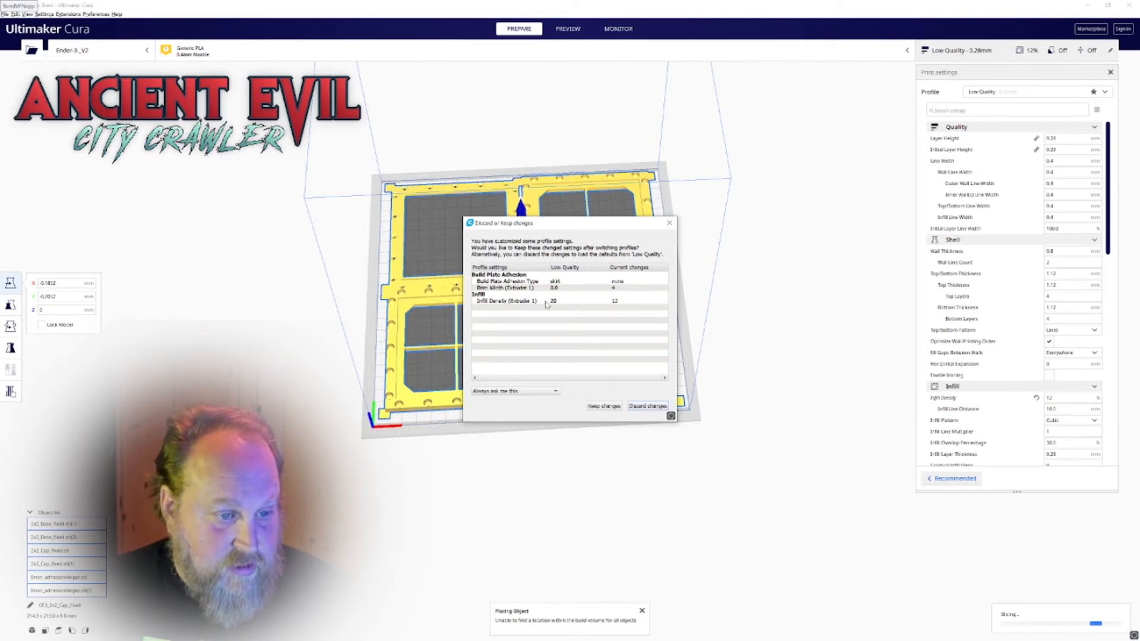
{"action": "left_click", "coordinate": [603, 406]}
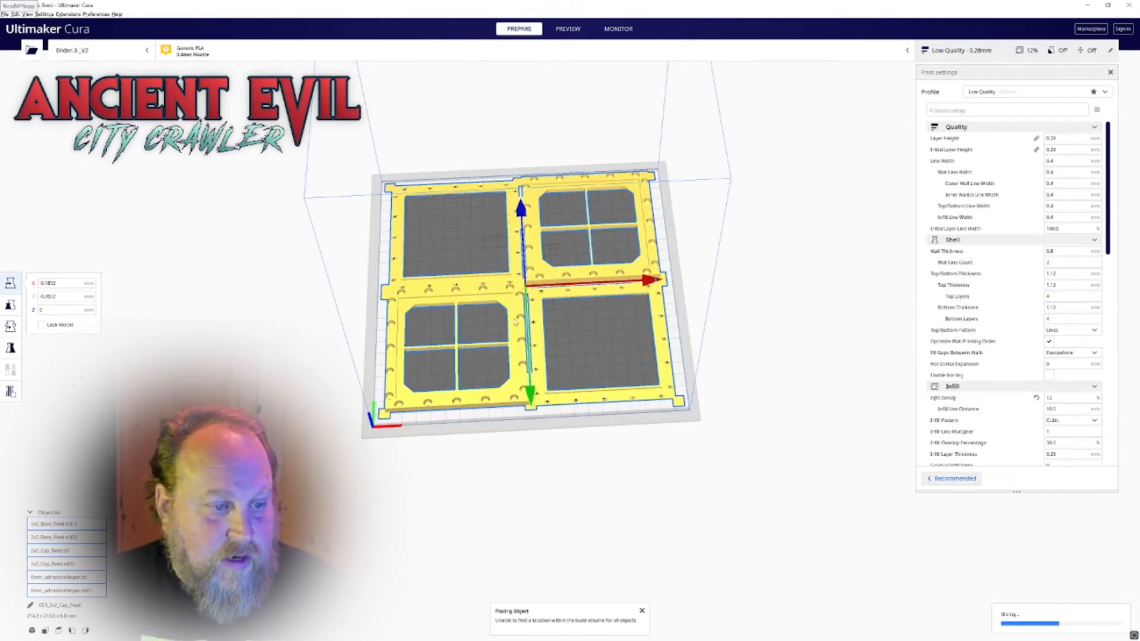
Step: Review the profile's print settings from quality, shell and infill through material, speed, travel, cooling and build plate adhesion
{"action": "scroll", "coordinate": [1029, 379], "scroll_direction": "down", "scroll_amount": 3}
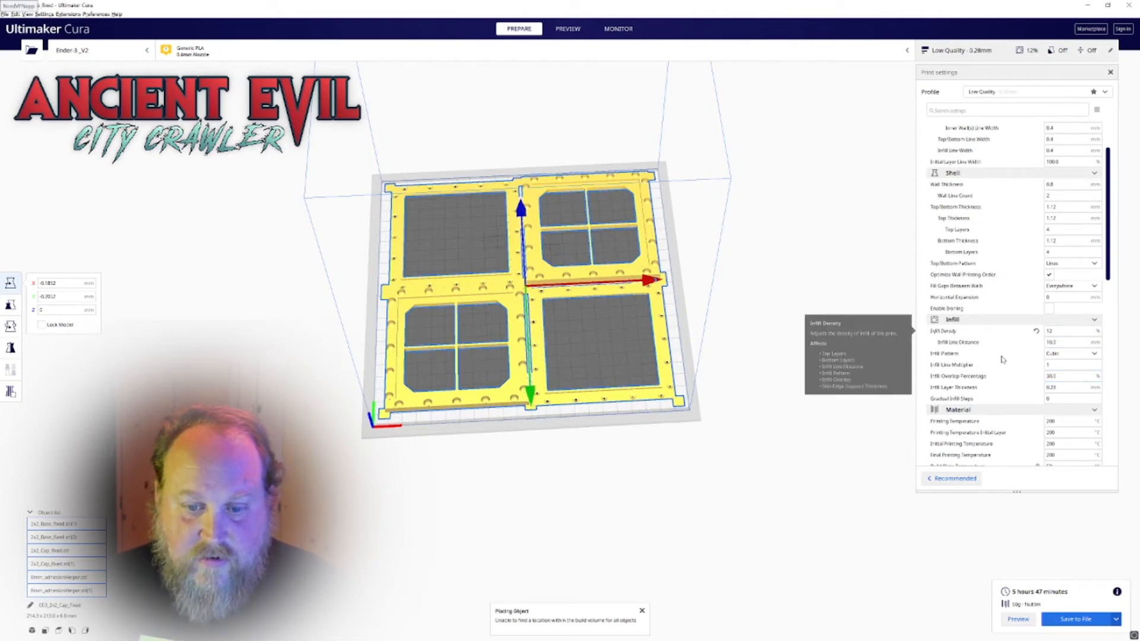
{"action": "scroll", "coordinate": [992, 267], "scroll_direction": "up", "scroll_amount": 3}
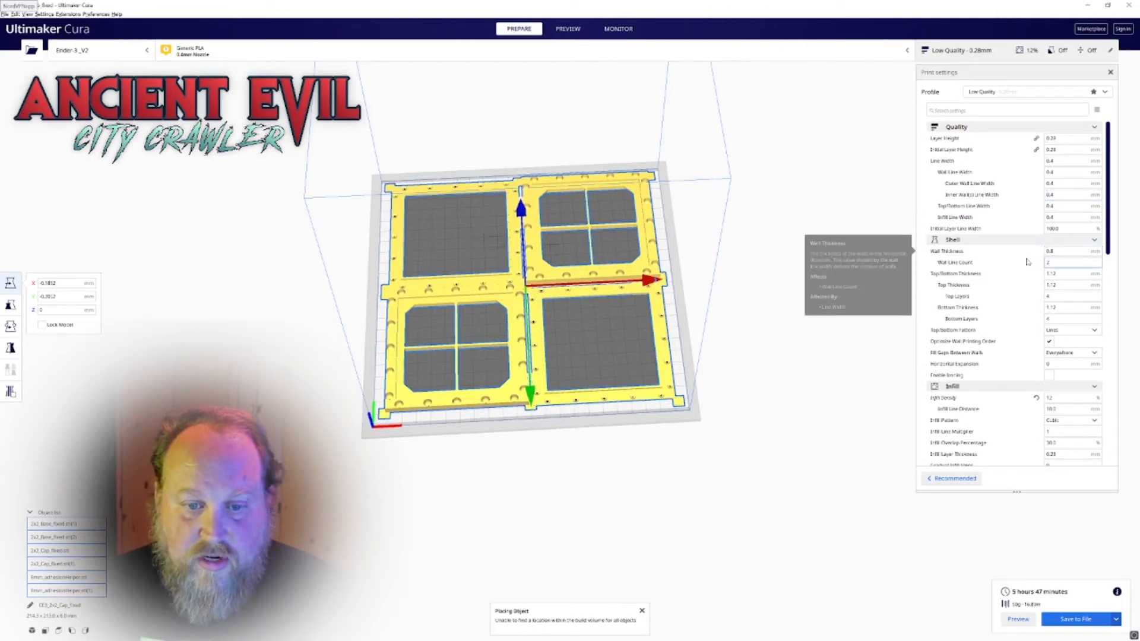
{"action": "scroll", "coordinate": [1028, 262], "scroll_direction": "down", "scroll_amount": 1}
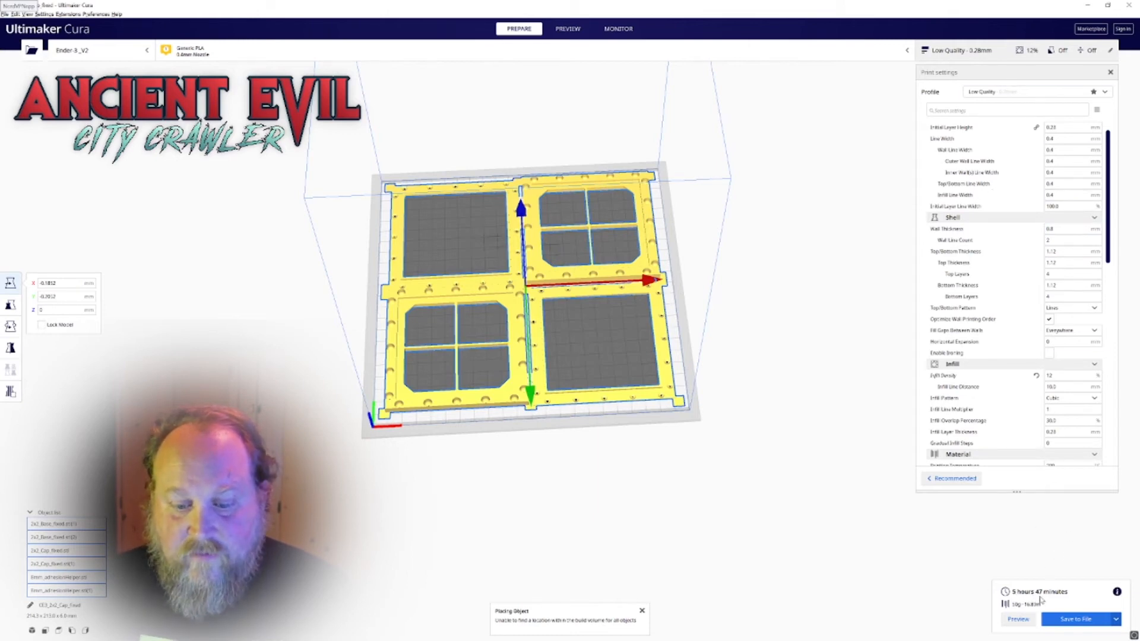
{"action": "scroll", "coordinate": [990, 333], "scroll_direction": "down", "scroll_amount": 2}
{"action": "scroll", "coordinate": [991, 334], "scroll_direction": "down", "scroll_amount": 2}
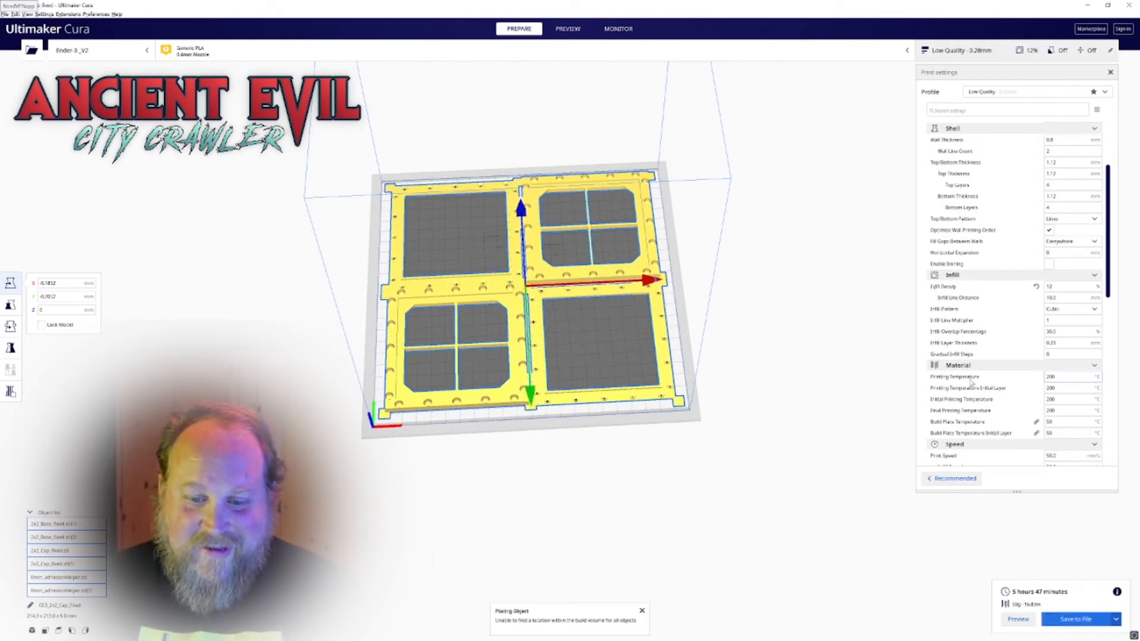
{"action": "scroll", "coordinate": [974, 386], "scroll_direction": "down", "scroll_amount": 3}
{"action": "scroll", "coordinate": [991, 383], "scroll_direction": "down", "scroll_amount": 3}
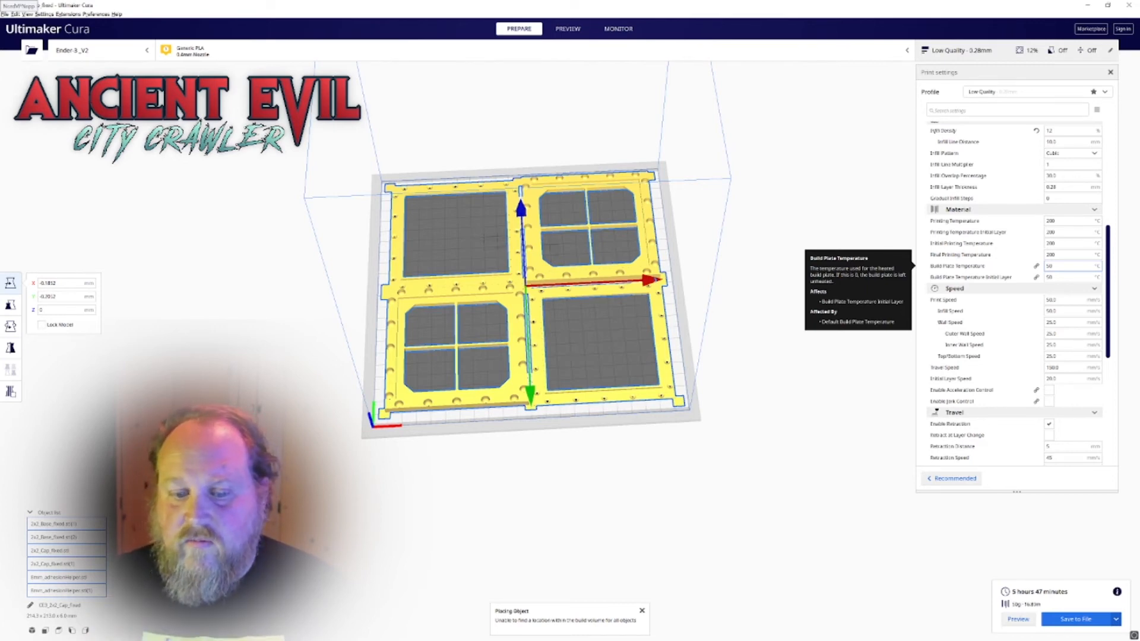
{"action": "scroll", "coordinate": [1031, 294], "scroll_direction": "down", "scroll_amount": 5}
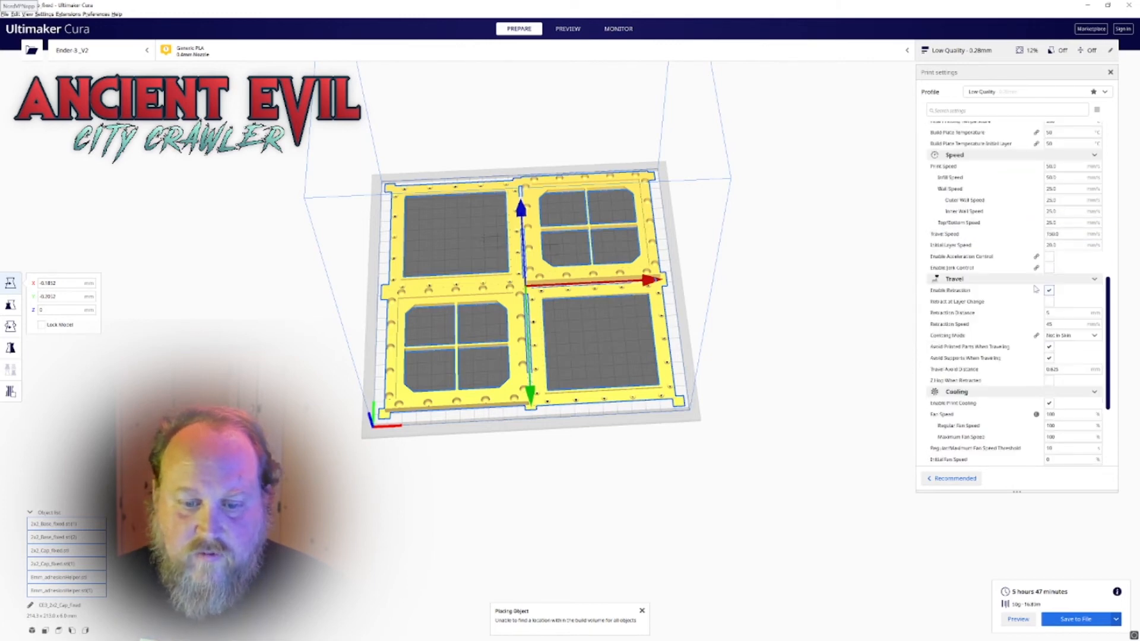
{"action": "scroll", "coordinate": [1044, 330], "scroll_direction": "down", "scroll_amount": 5}
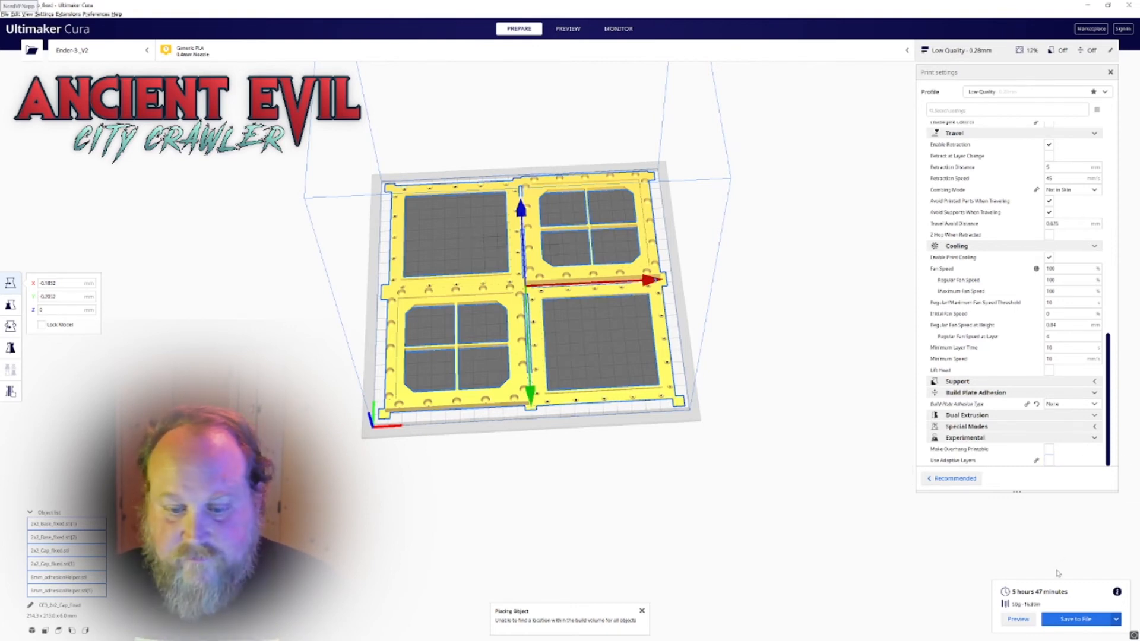
Step: Inspect the four-frame layout up close, including the gaps between frames and the helper tabs joining them
{"action": "right_click_drag", "start_coordinate": [727, 382], "coordinate": [767, 356]}
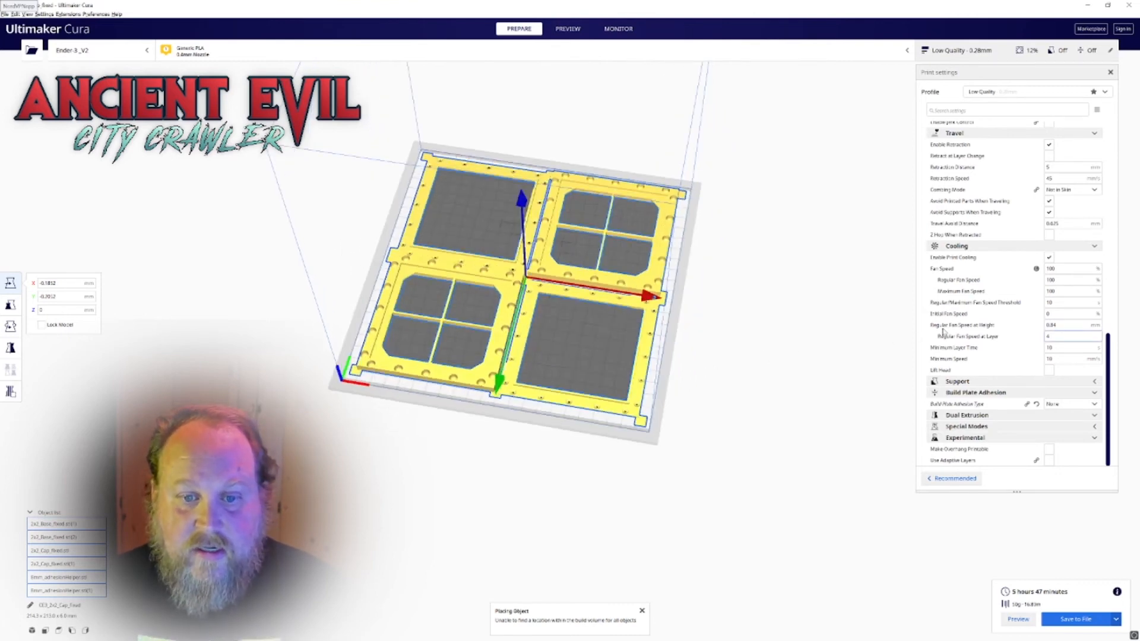
{"action": "scroll", "coordinate": [950, 331], "scroll_direction": "up", "scroll_amount": 3}
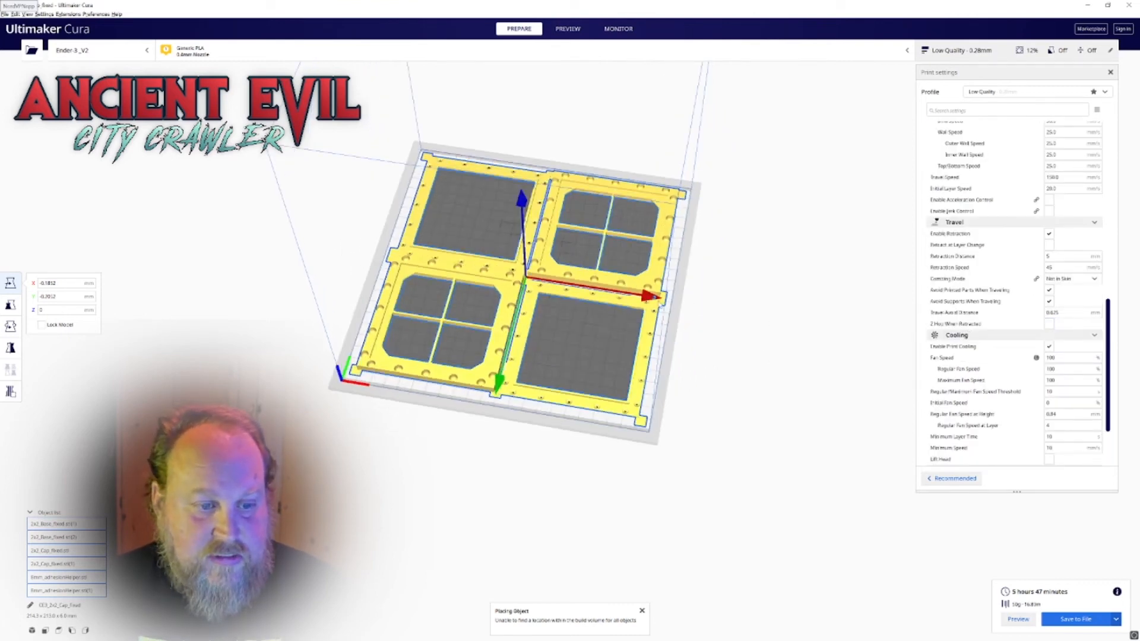
{"action": "right_click_drag", "start_coordinate": [423, 396], "coordinate": [449, 397]}
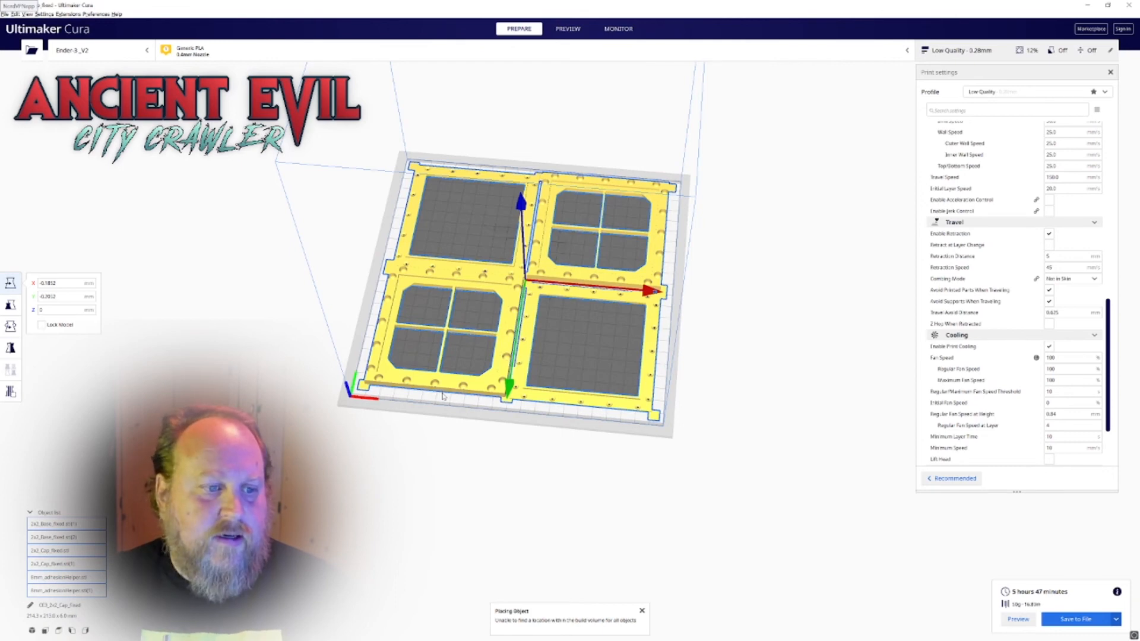
{"action": "scroll", "coordinate": [457, 388], "scroll_direction": "up", "scroll_amount": 4}
{"action": "right_click_drag", "start_coordinate": [568, 297], "coordinate": [535, 257]}
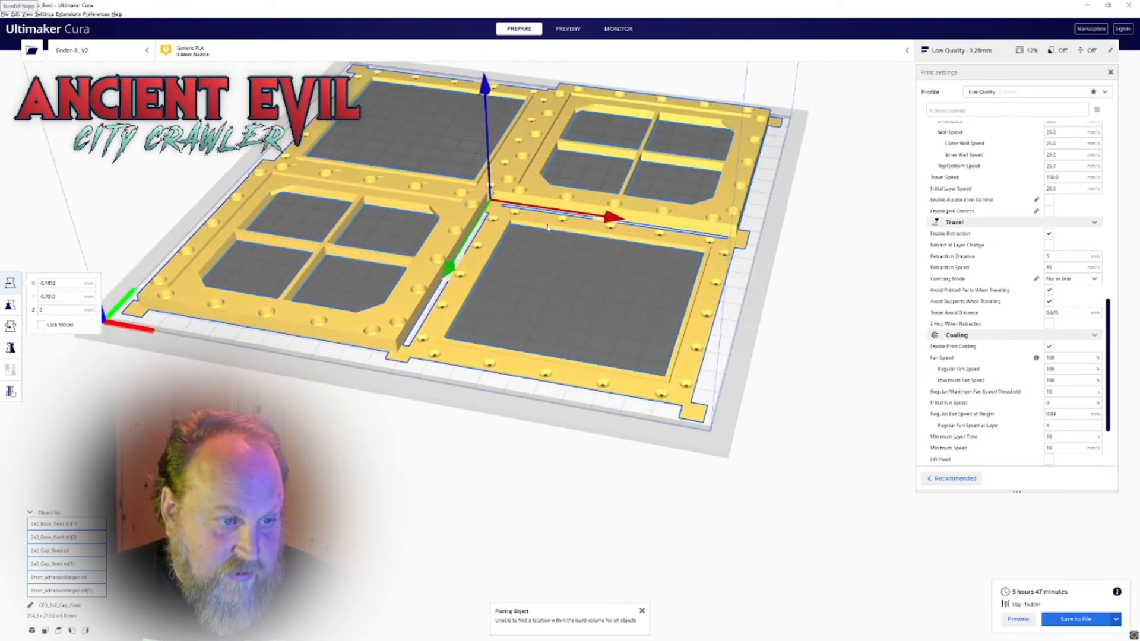